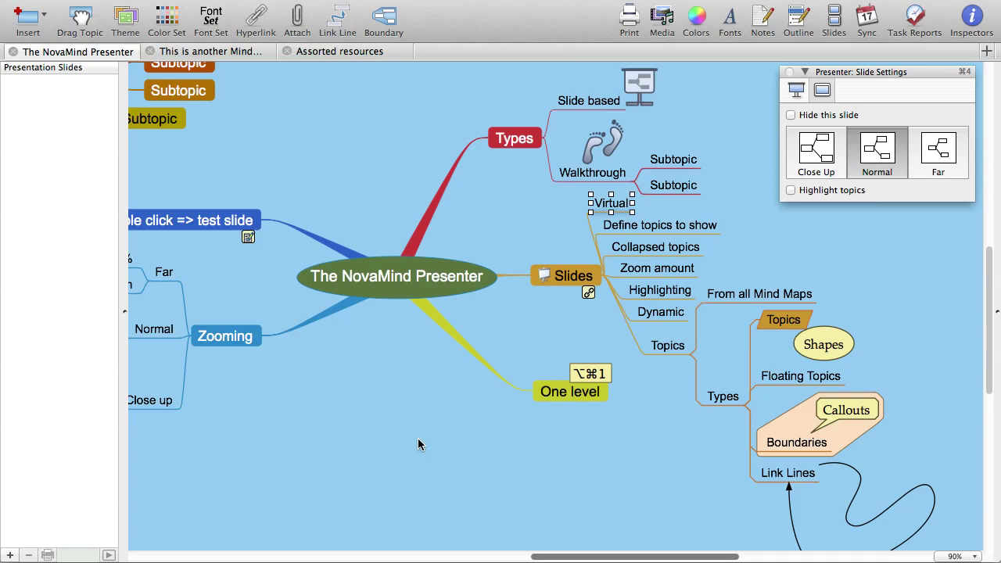
# Step: Step through the subtopics of the Slides branch, from Define topics to show down to Types under Topics
pyautogui.press('Down')
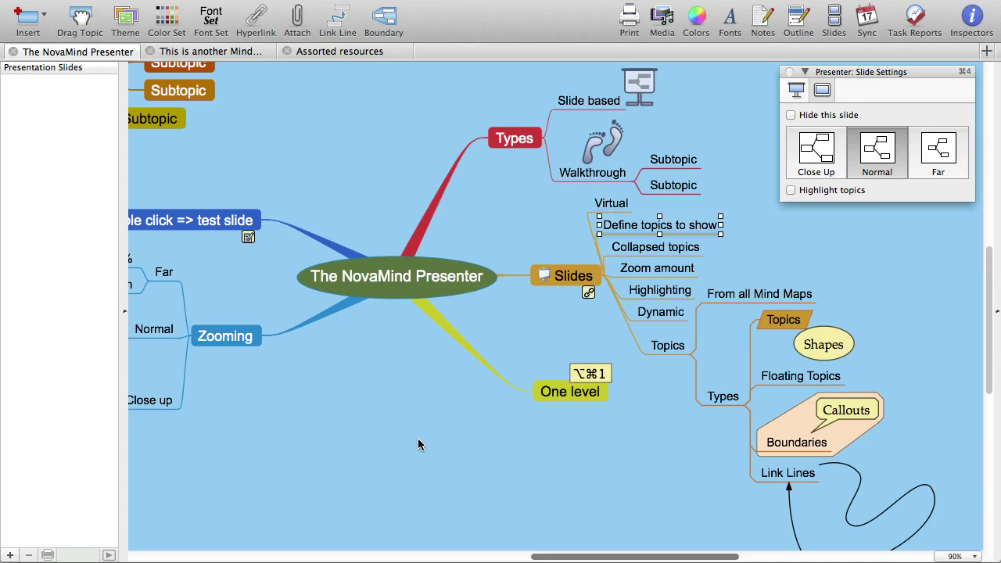
pyautogui.press('Down')
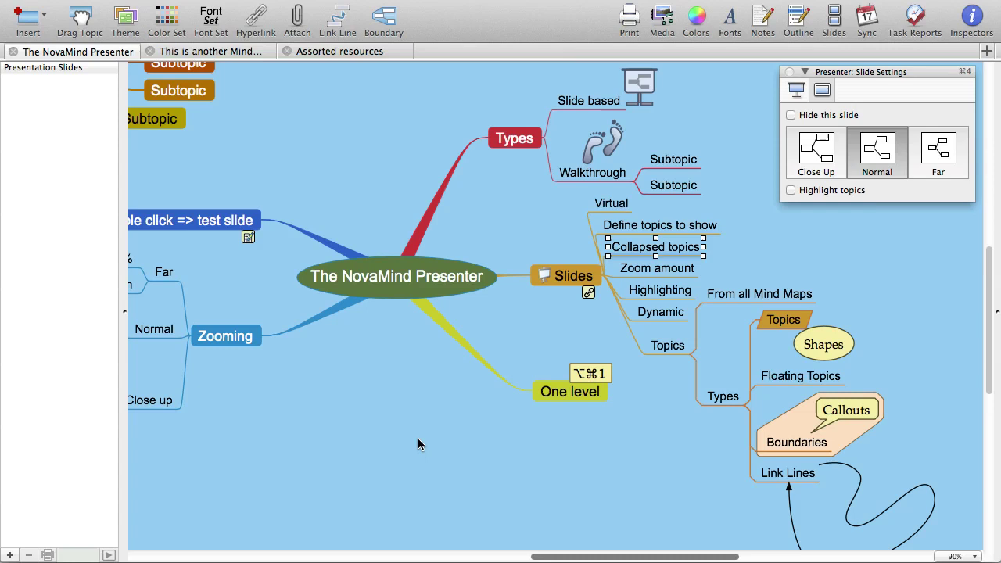
pyautogui.press('Down')
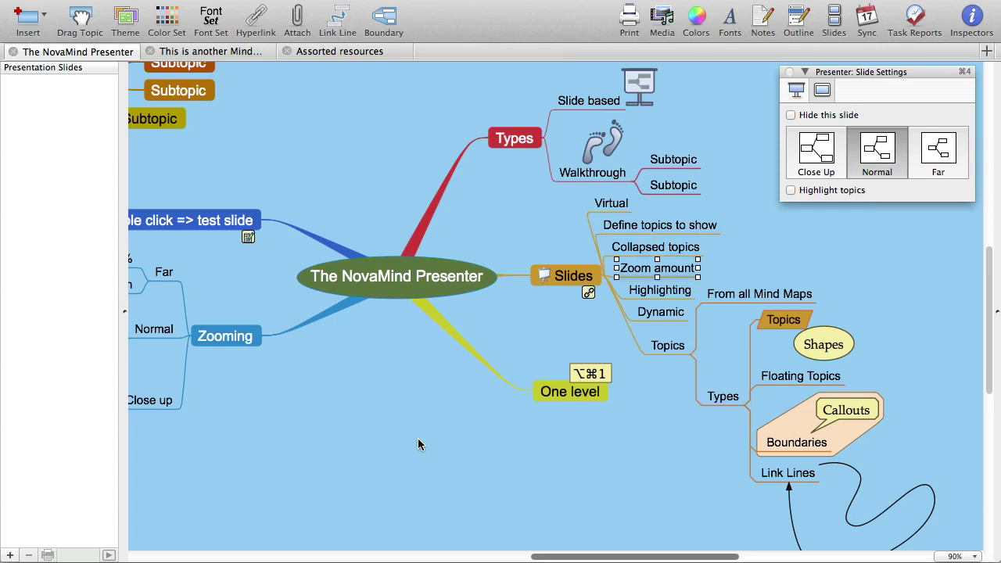
pyautogui.press('Down')
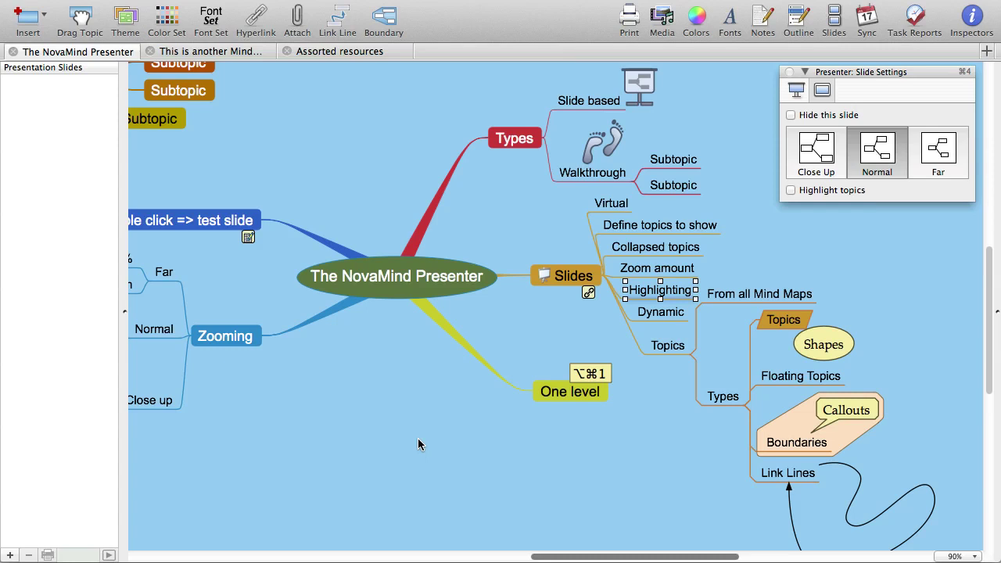
pyautogui.press('Down')
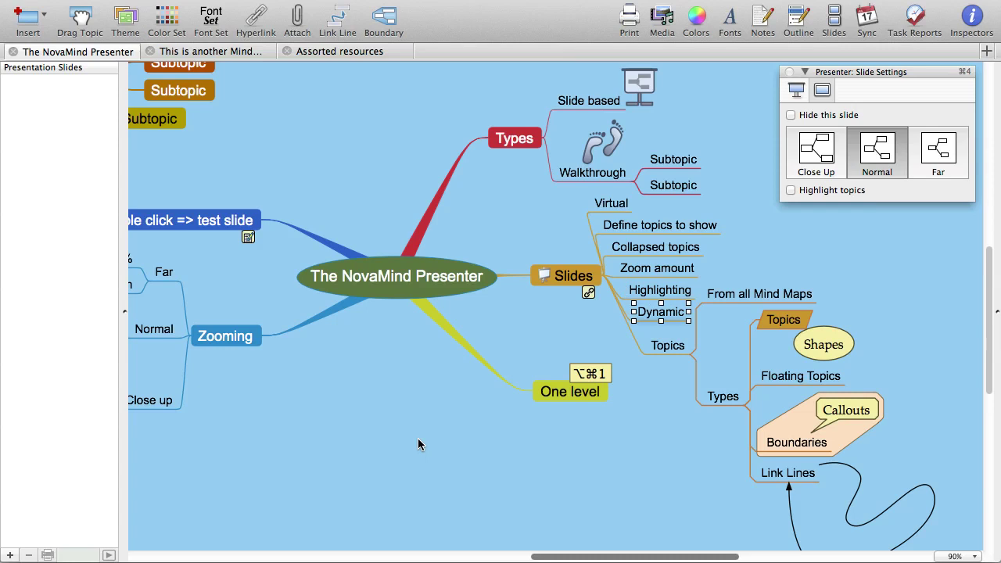
pyautogui.press('Down')
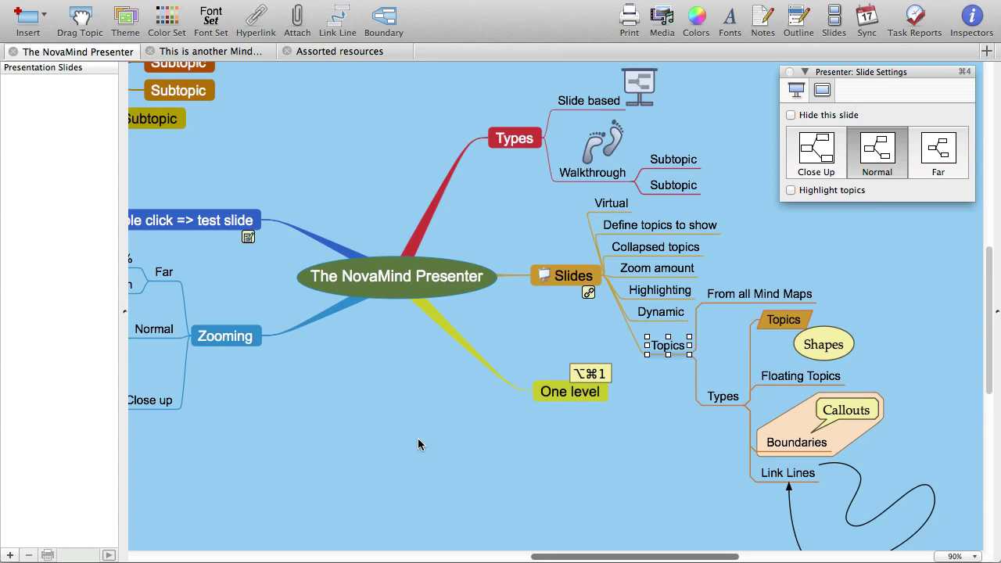
pyautogui.press('Right')
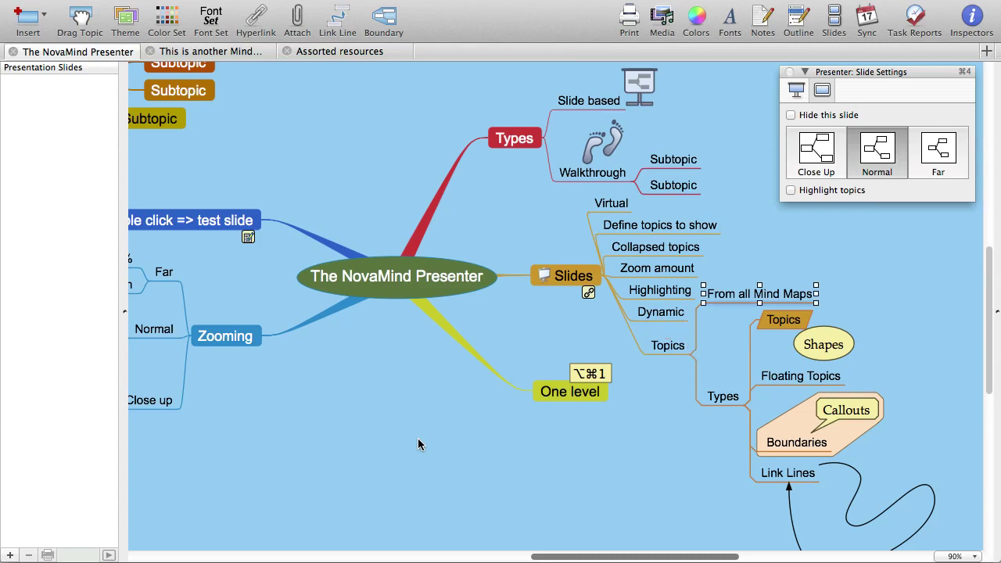
pyautogui.press('Down')
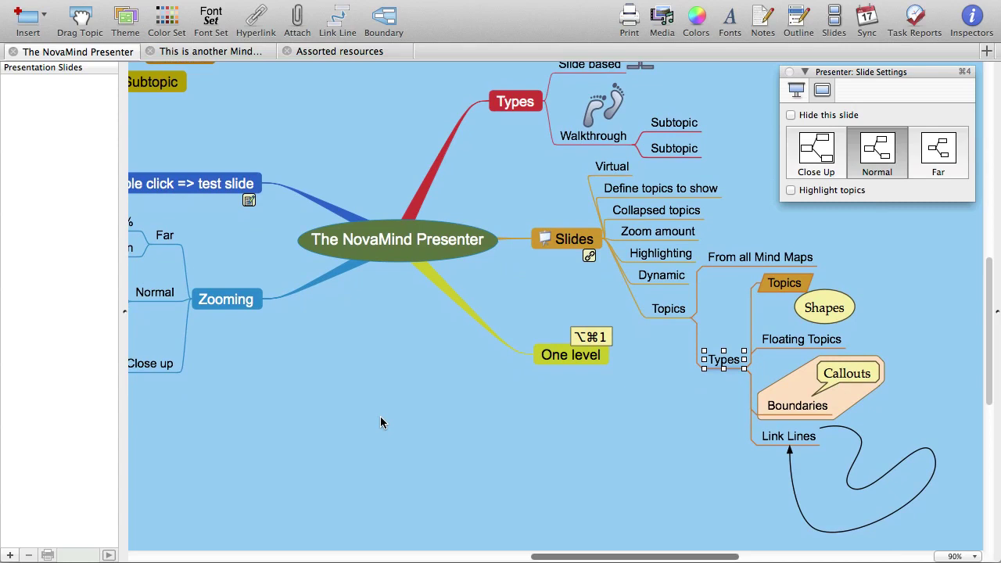
# Step: Collapse the map to one level around the central topic, then add and show its presentation slide with Close Up zoom
pyautogui.click(396, 241)
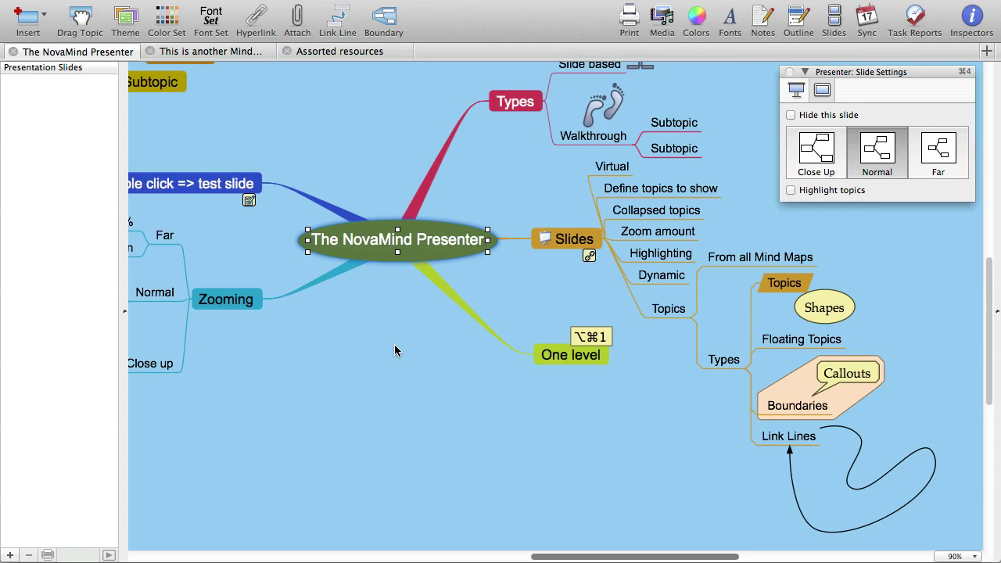
pyautogui.press('alt+super+1')
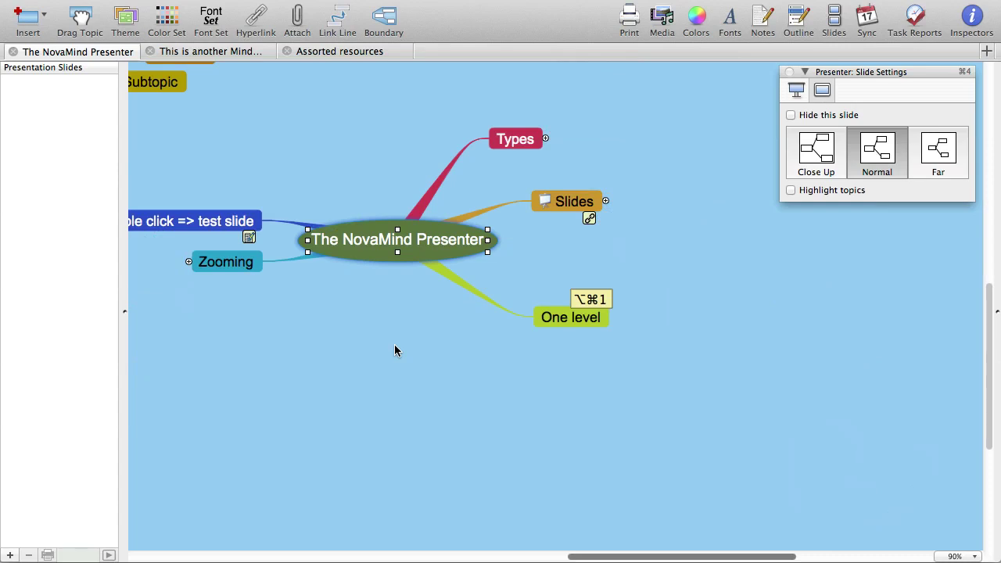
pyautogui.click(9, 554)
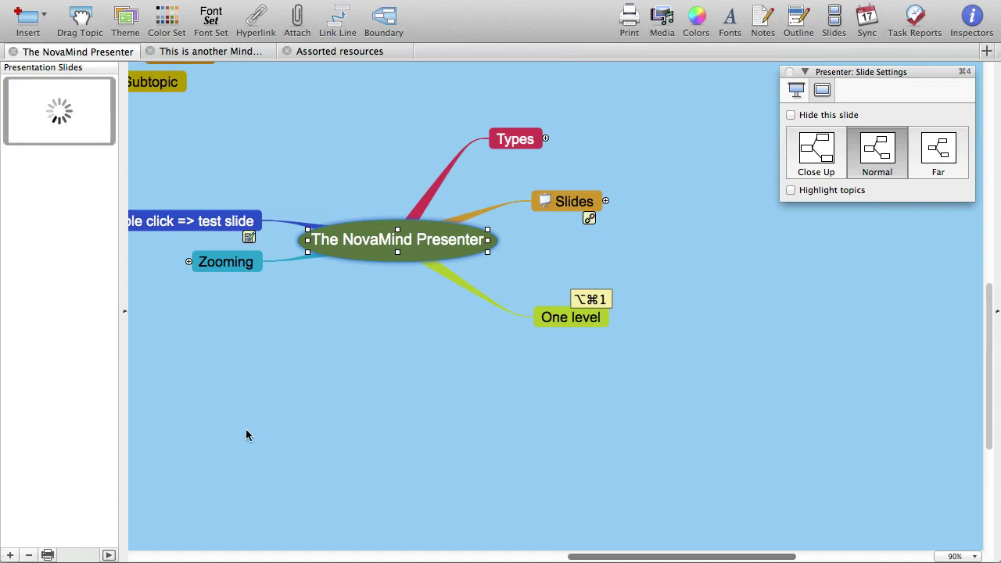
pyautogui.click(815, 152)
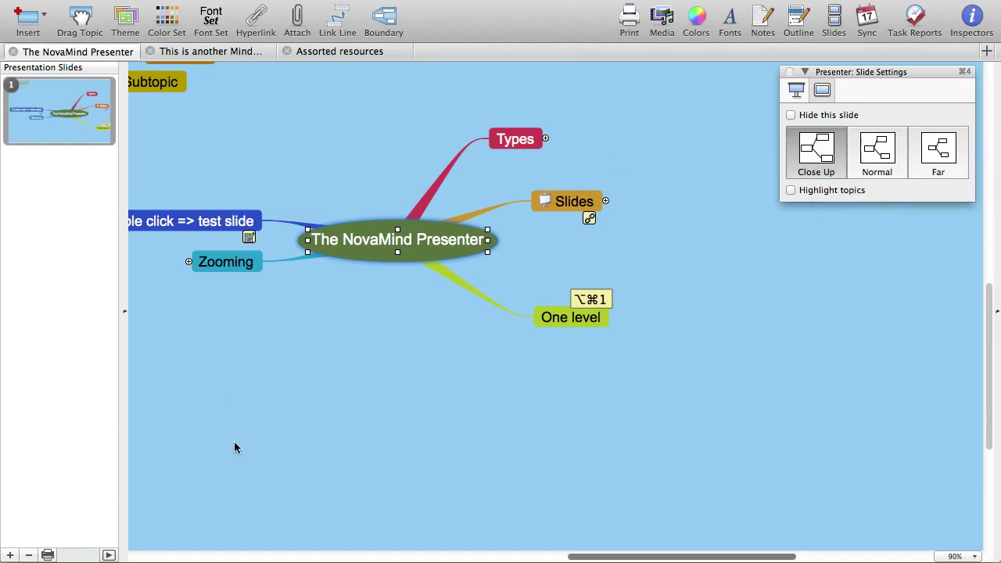
pyautogui.click(64, 134)
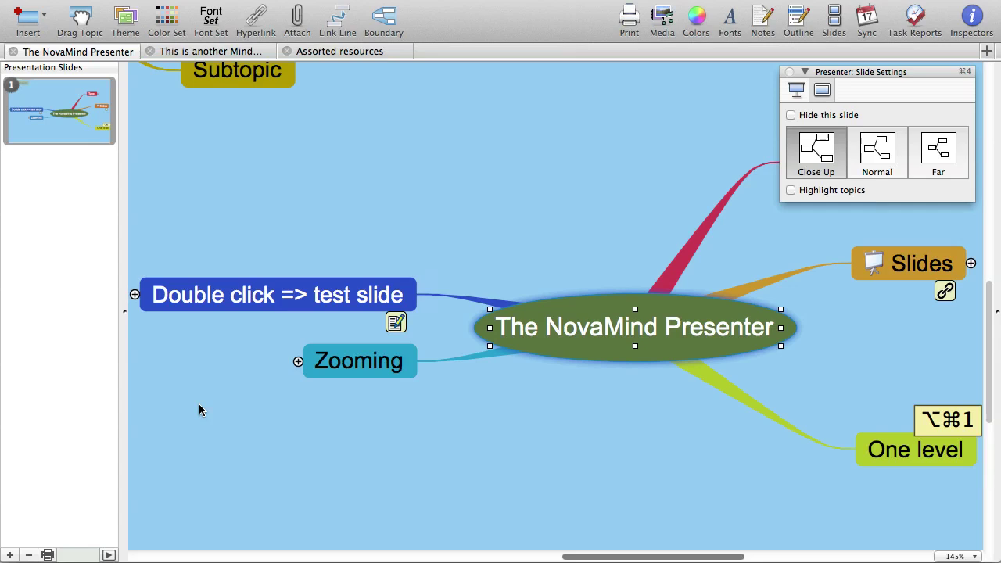
# Step: Expand the Zooming topic and add a presentation slide for its Close up subtopic with Close Up zoom
pyautogui.moveTo(293, 361)
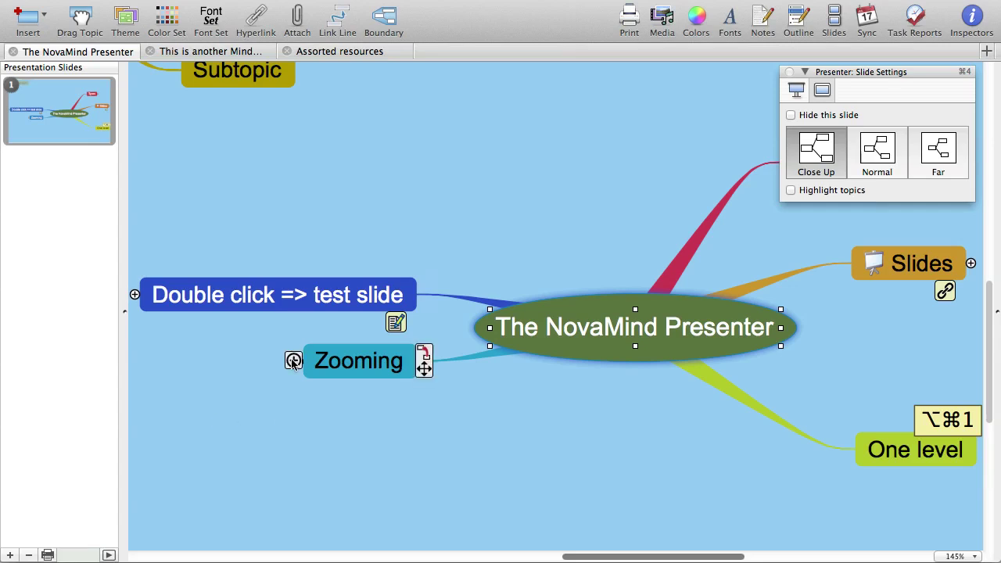
pyautogui.click(338, 367)
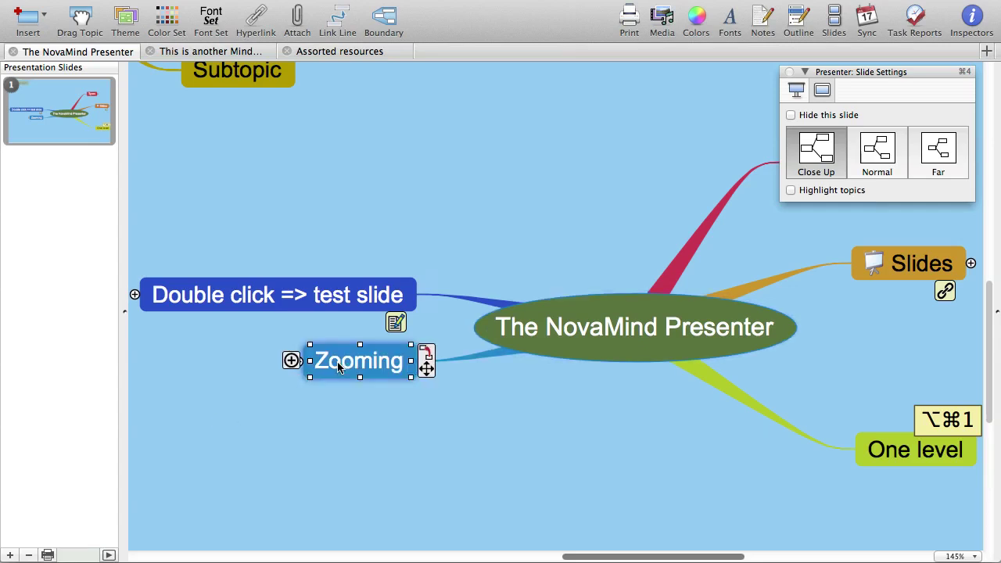
pyautogui.click(290, 361)
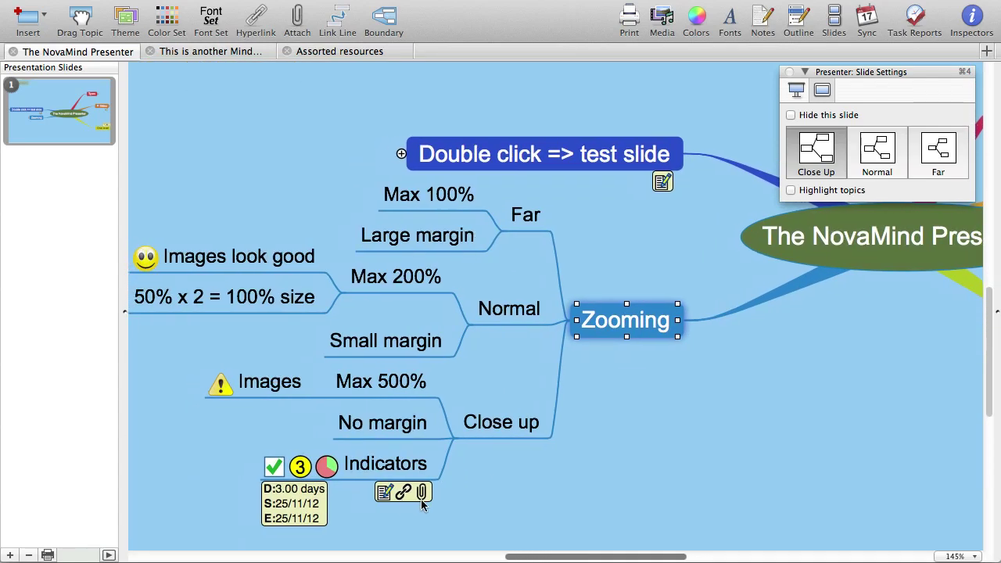
pyautogui.click(506, 423)
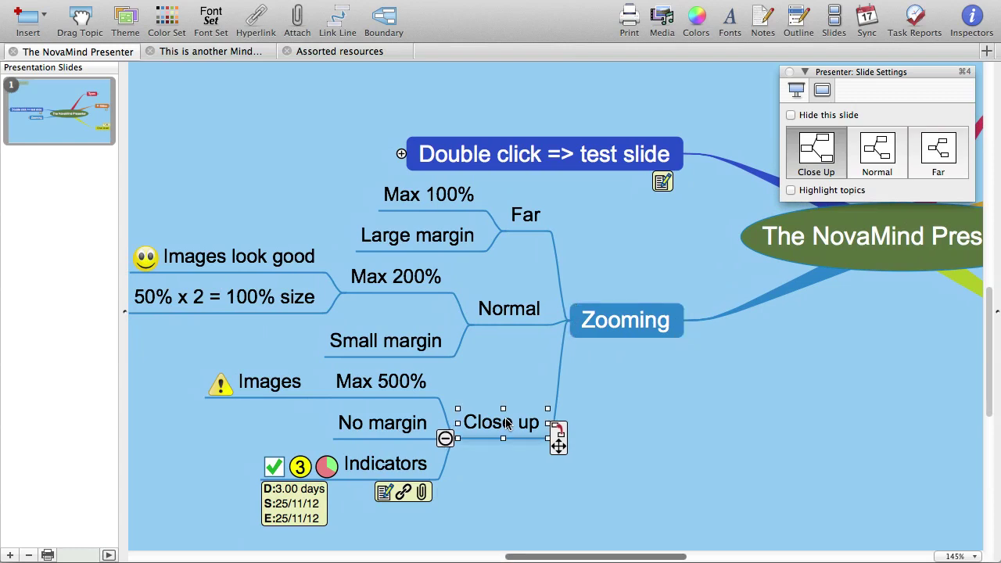
pyautogui.click(10, 554)
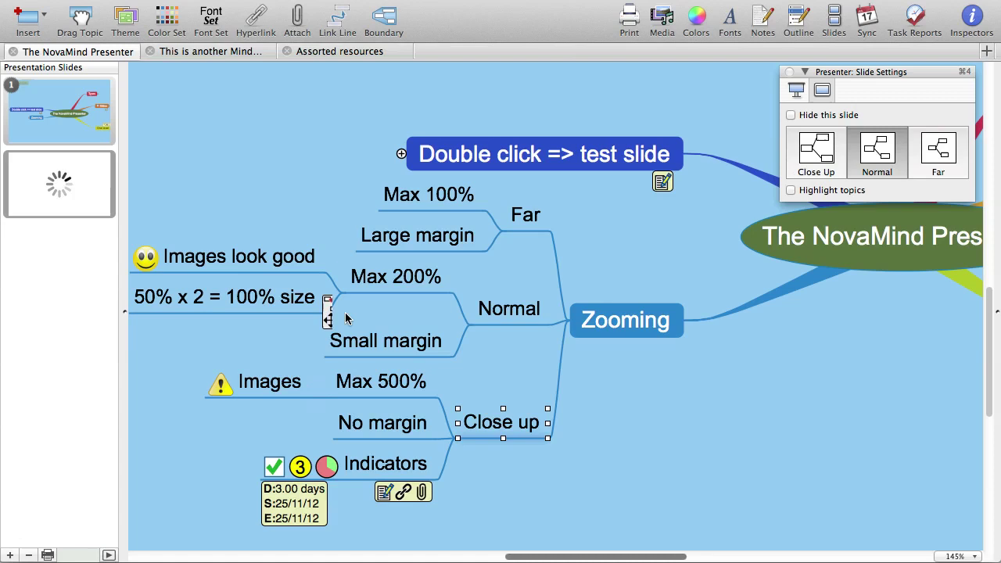
pyautogui.click(812, 156)
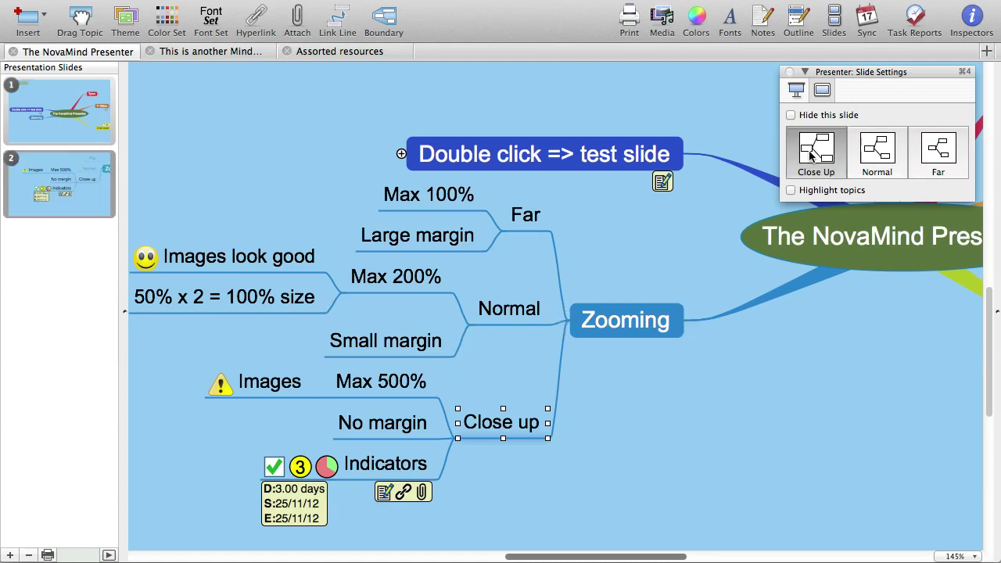
# Step: Add a presentation slide for the Normal subtopic of Zooming, using Normal zoom
pyautogui.moveTo(512, 316)
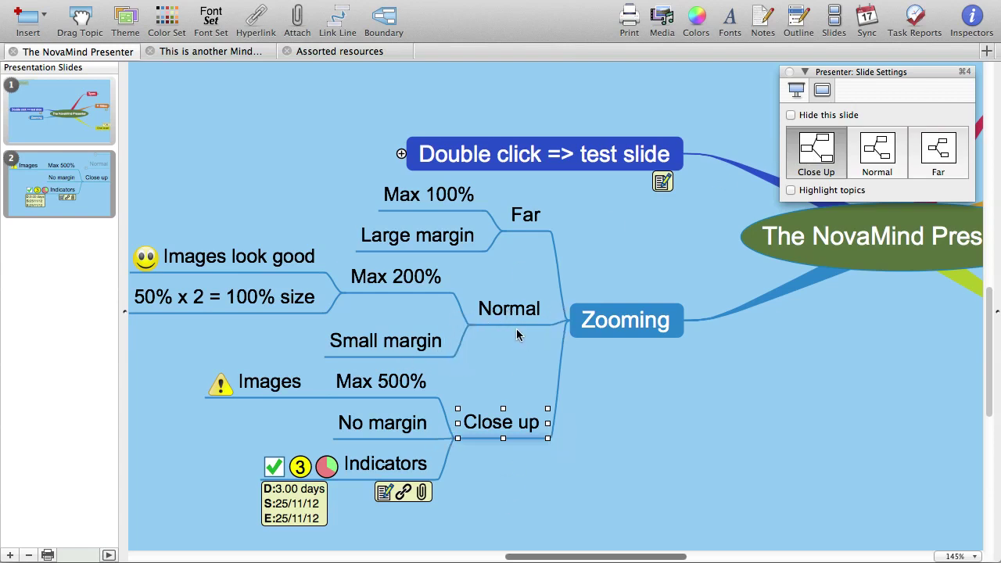
pyautogui.click(512, 313)
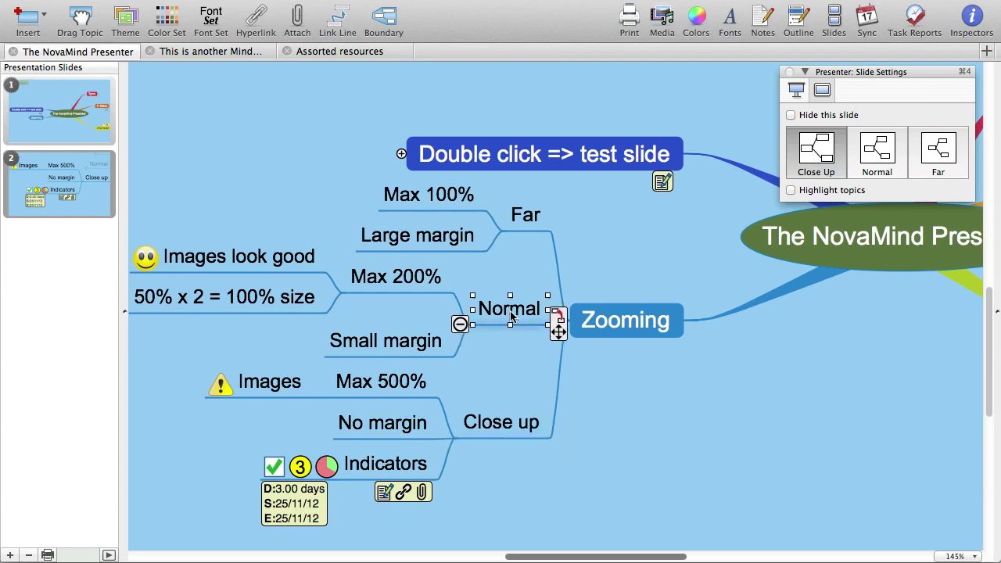
pyautogui.click(10, 554)
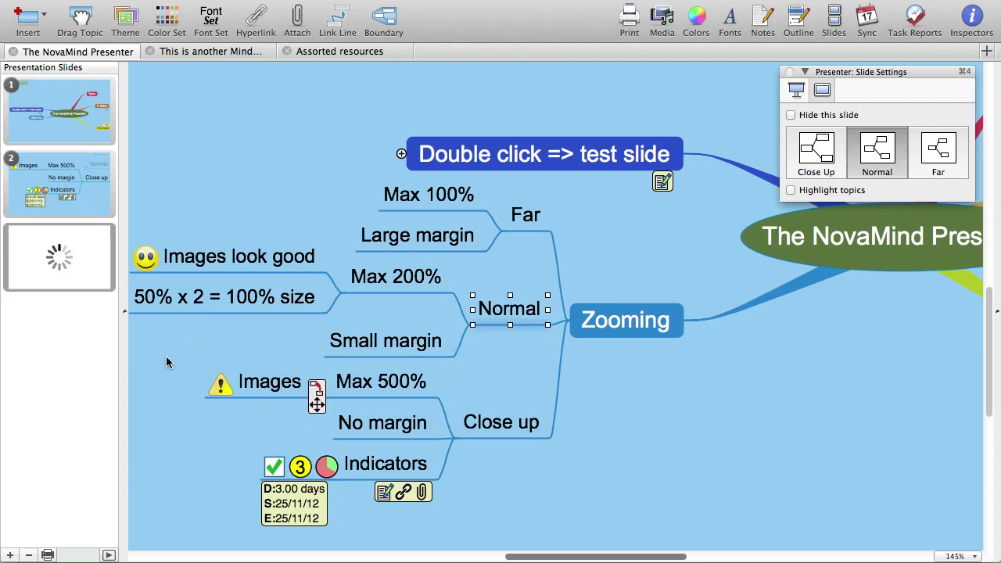
# Step: Show slide 3 and then slide 2 to compare the Normal and Close Up zoom levels
pyautogui.click(71, 268)
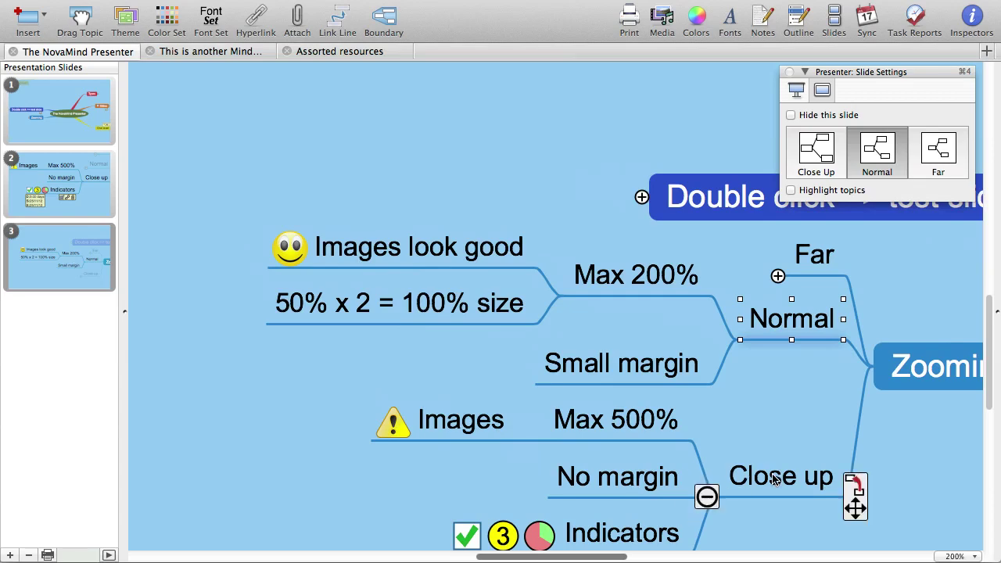
pyautogui.click(848, 493)
pyautogui.click(69, 176)
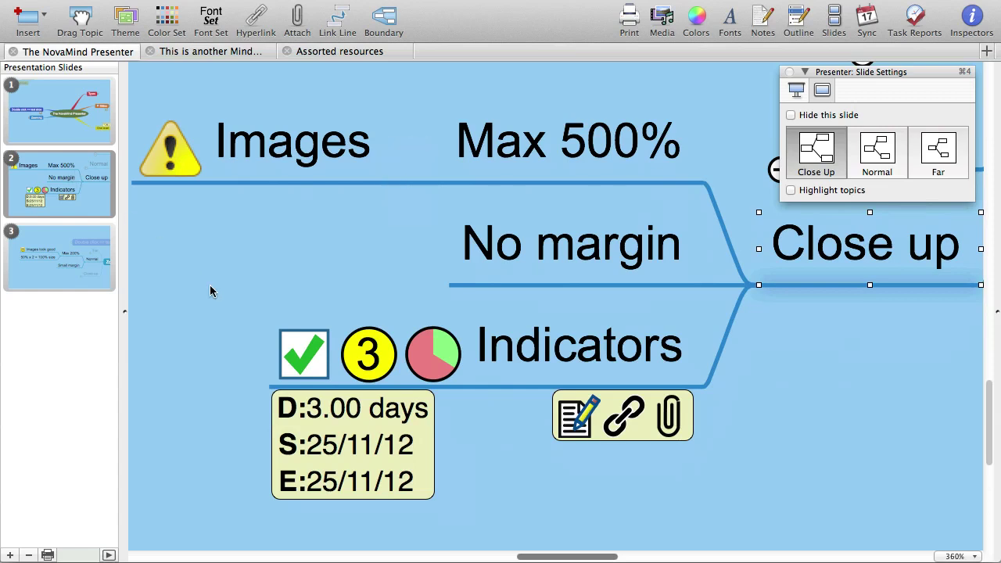
pyautogui.moveTo(426, 373)
# Step: Return to slide 1, expand the Types topic and add a presentation slide for it after slide 3
pyautogui.click(65, 136)
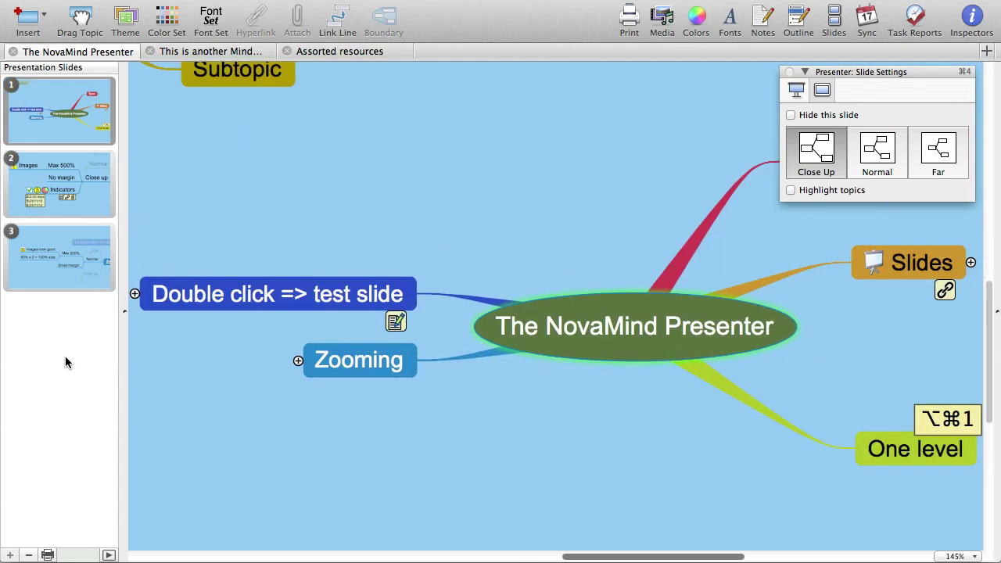
pyautogui.hscroll(6, 553, 473)
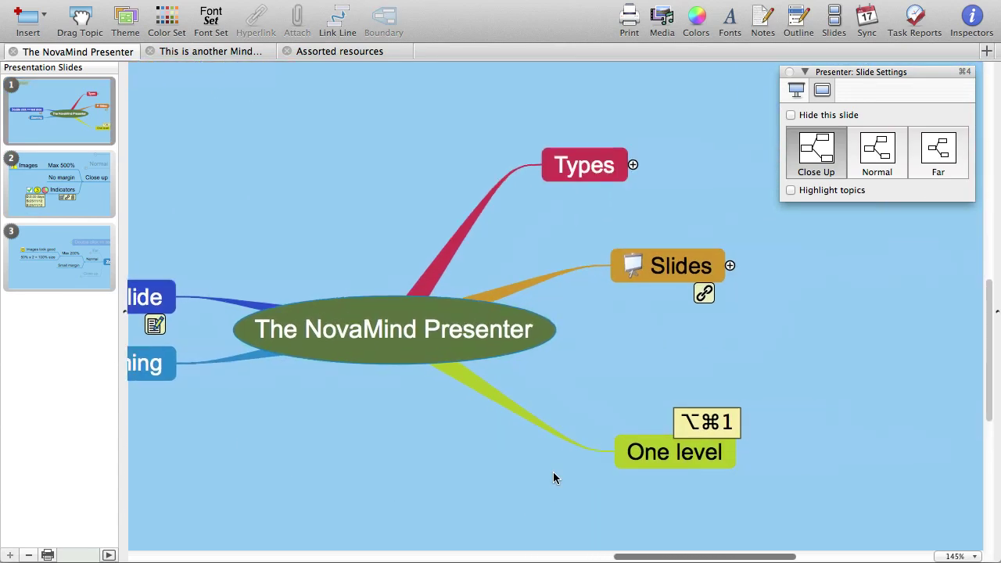
pyautogui.hscroll(3, 552, 478)
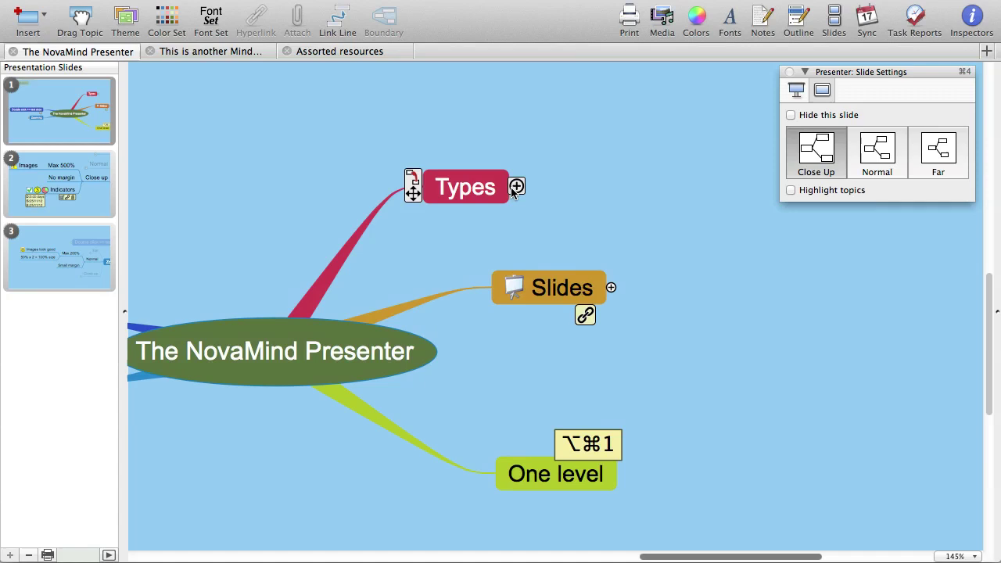
pyautogui.click(464, 196)
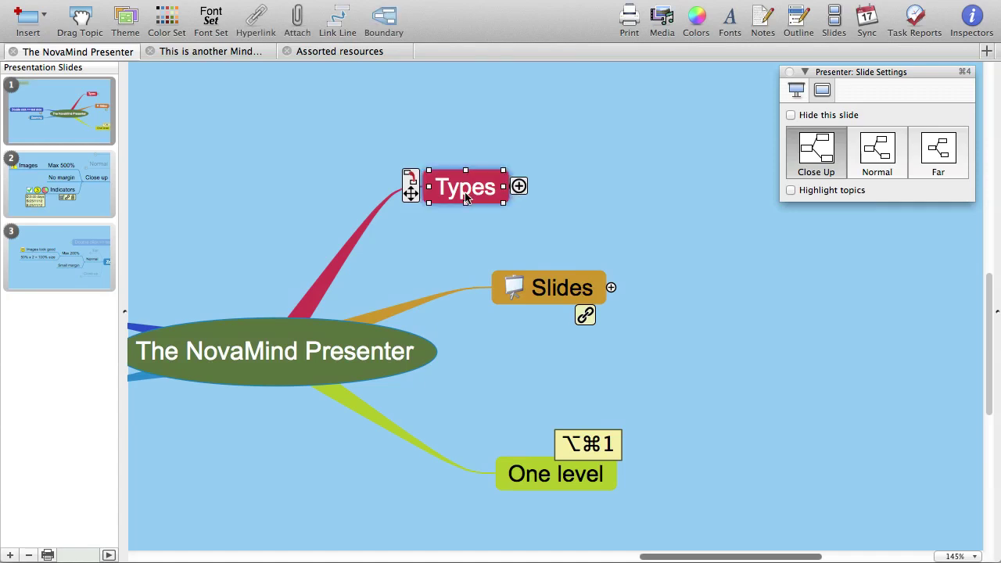
pyautogui.press('super+Right')
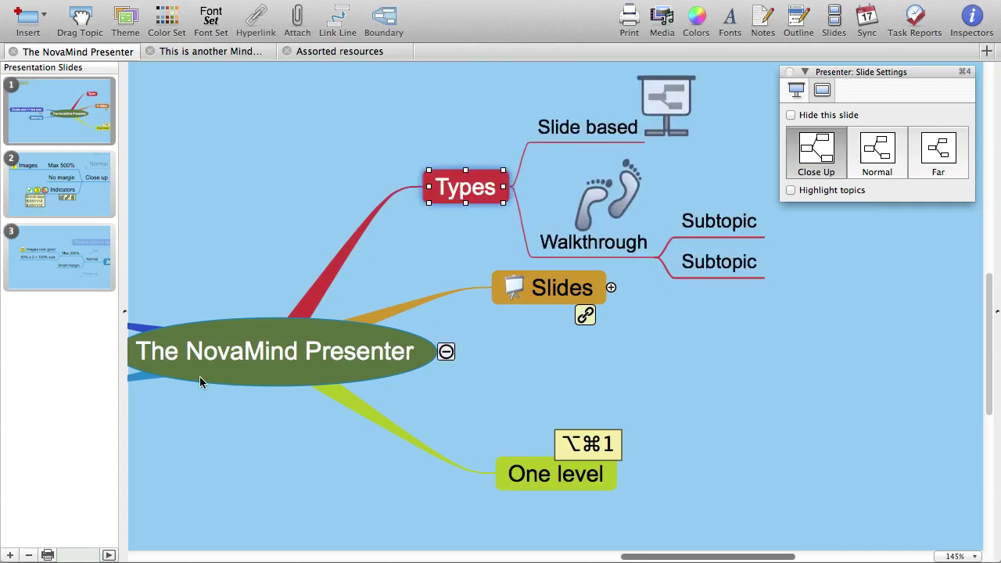
pyautogui.click(58, 258)
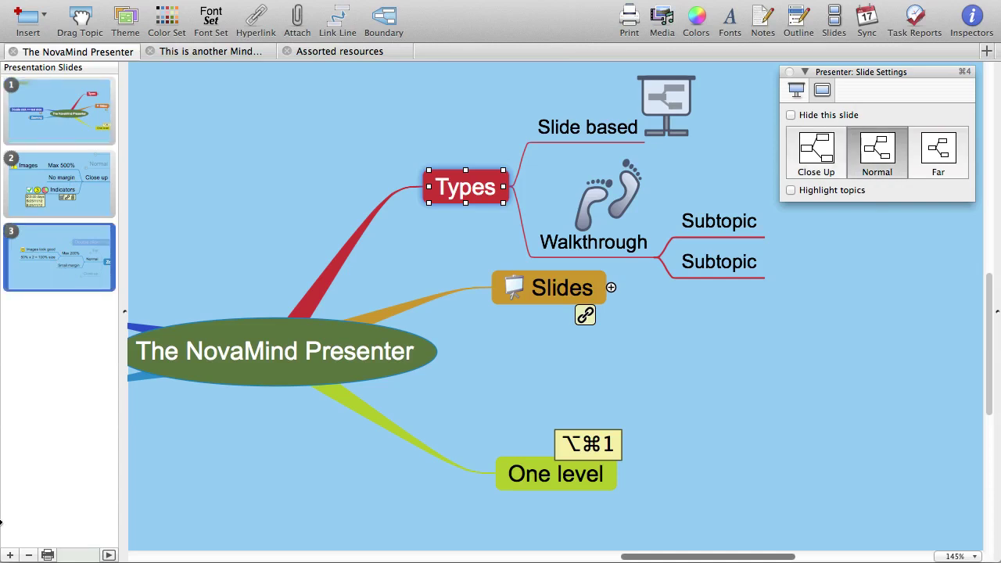
pyautogui.click(11, 555)
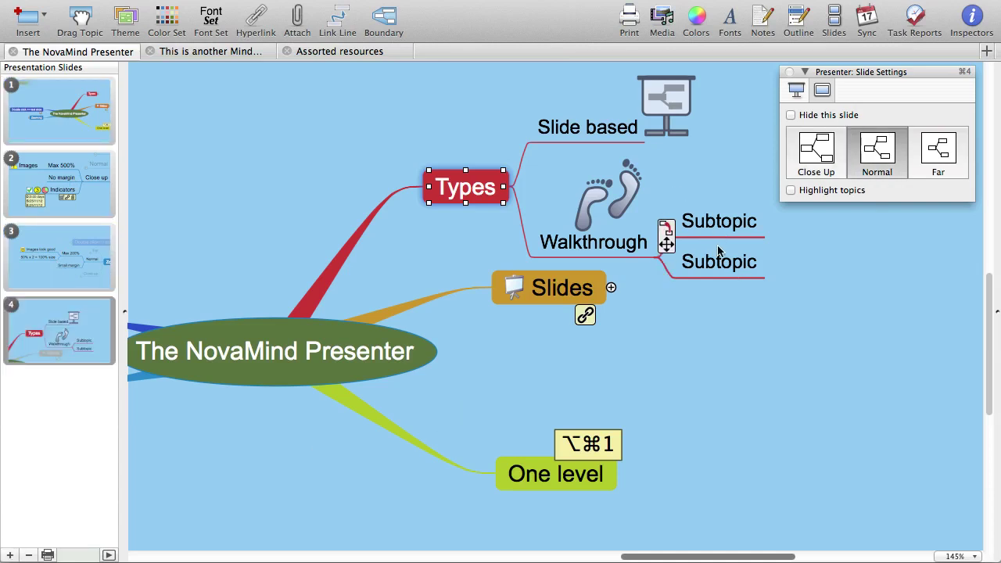
# Step: Add another subtopic under Walkthrough and show slide 4
pyautogui.click(721, 270)
pyautogui.press('Return')
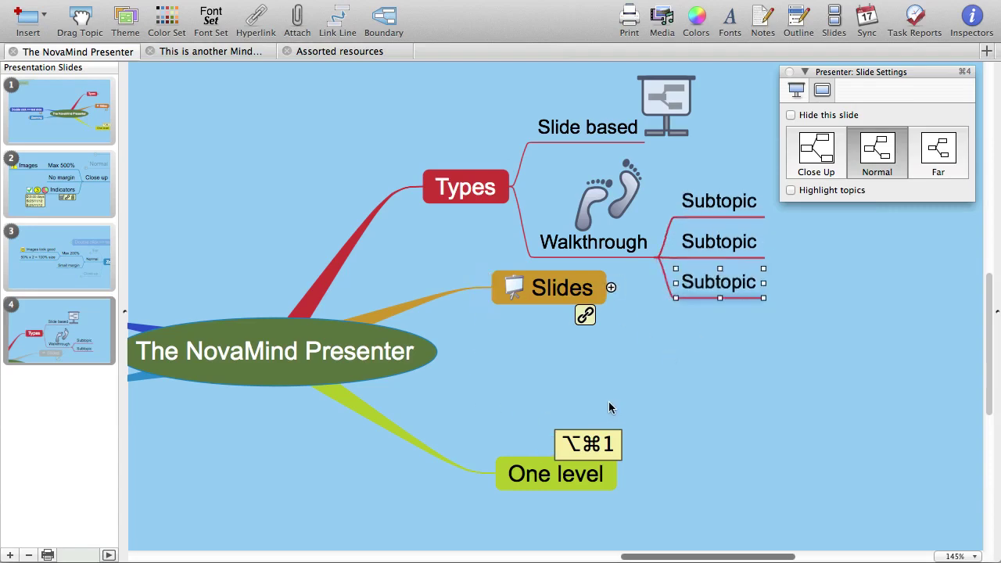
pyautogui.click(62, 336)
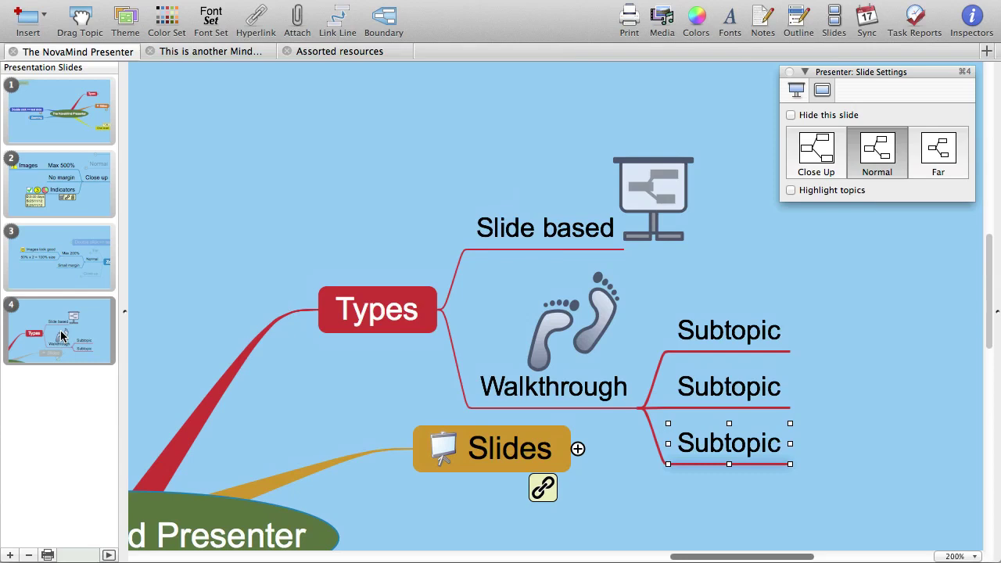
# Step: Delete the Walkthrough topic and its subtopics from the Types branch
pyautogui.moveTo(352, 316)
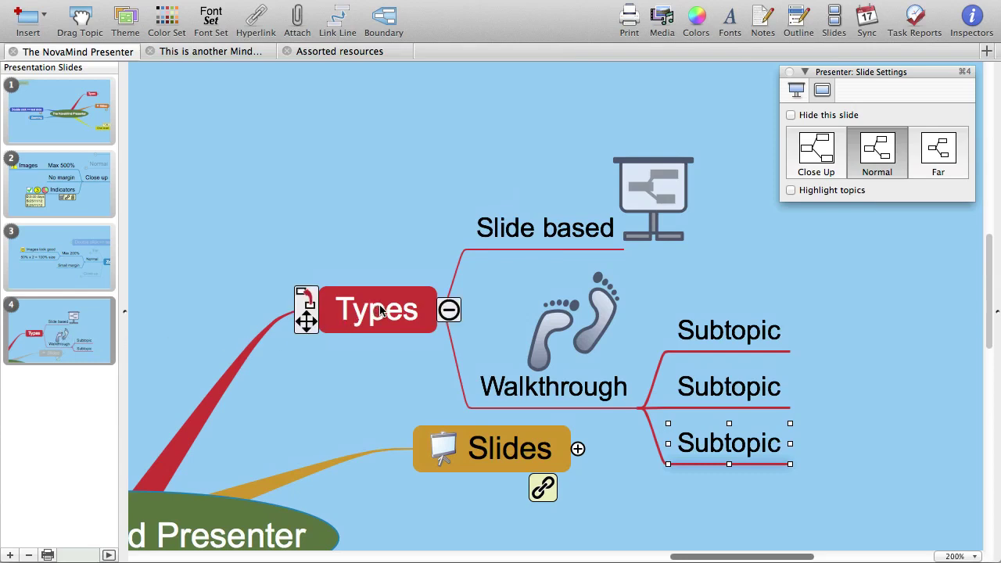
pyautogui.press('super+z')
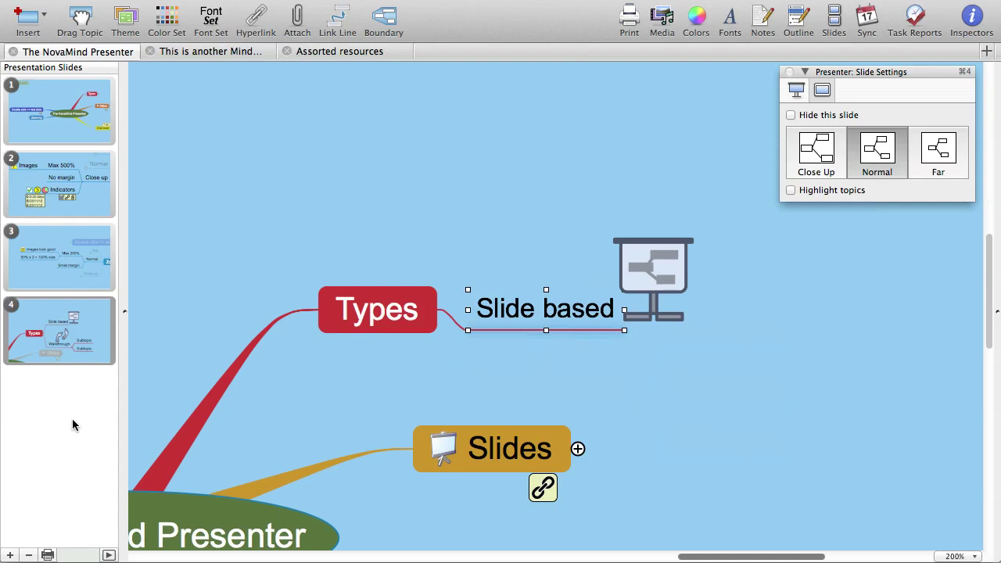
# Step: Delete the Types topic together with its presentation slide and bring the floating topics and shape into view
pyautogui.press('alt+super+1')
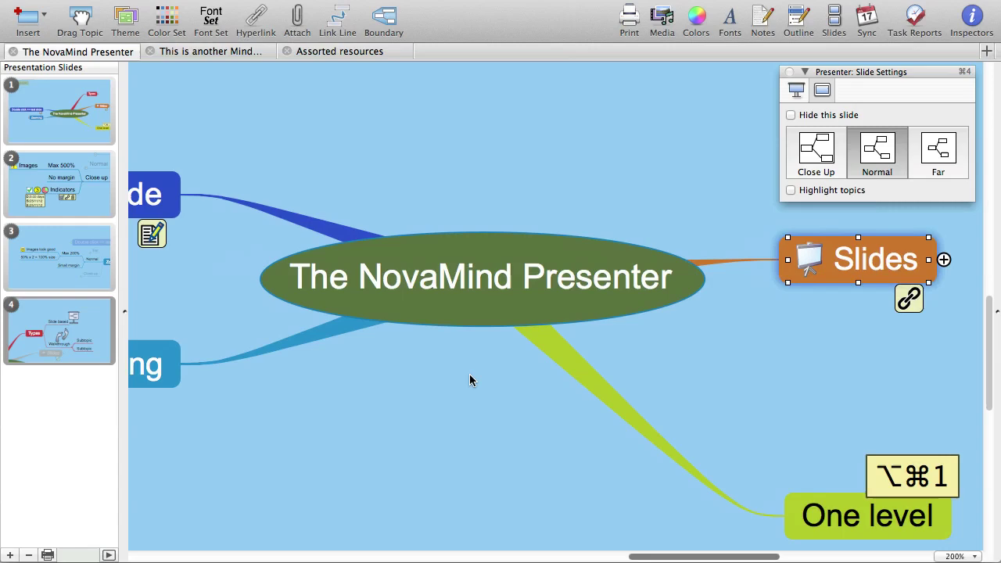
pyautogui.click(731, 499)
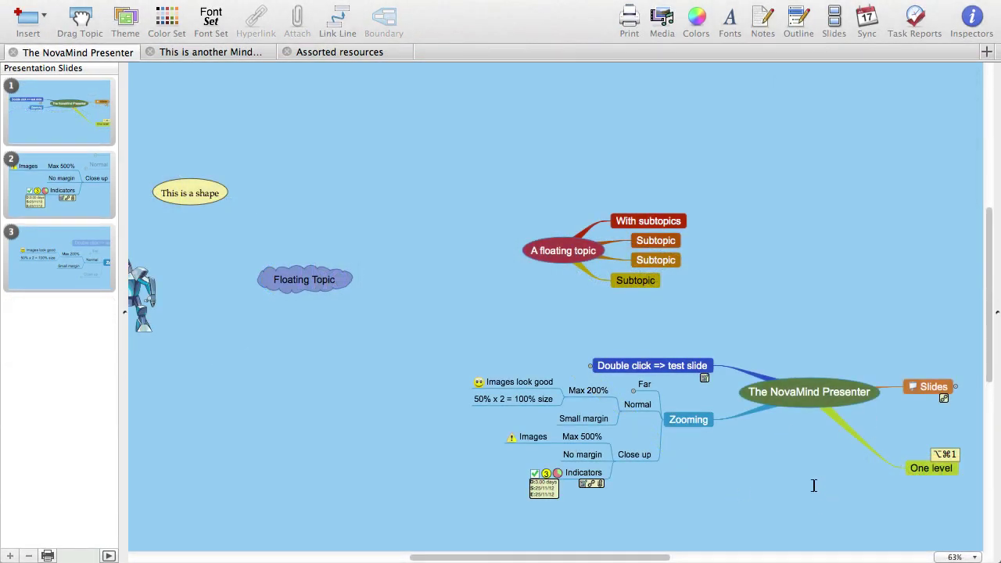
# Step: Add one presentation slide that shows the Slides topic, A floating topic and the This is a shape ellipse together
pyautogui.click(927, 385)
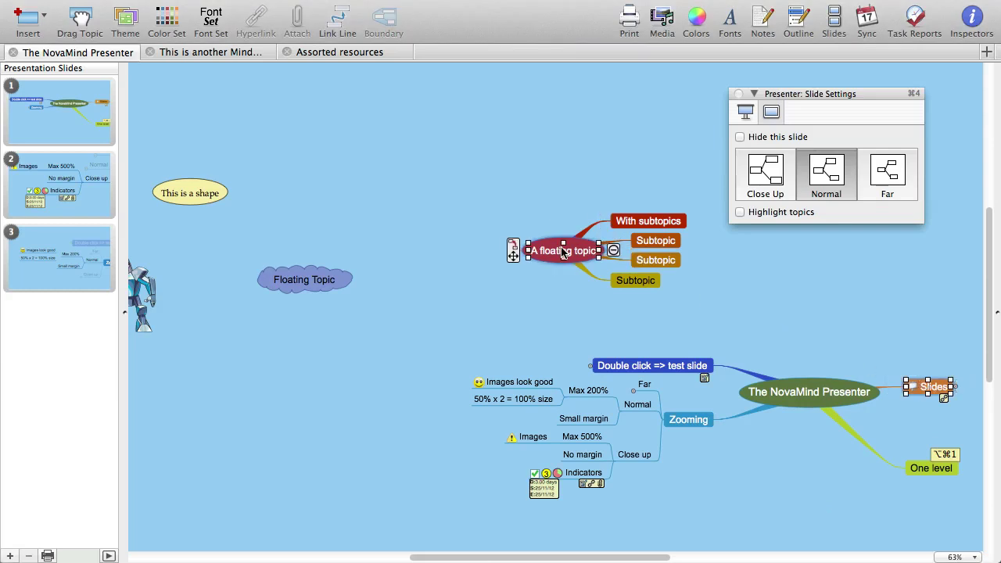
pyautogui.click(189, 192)
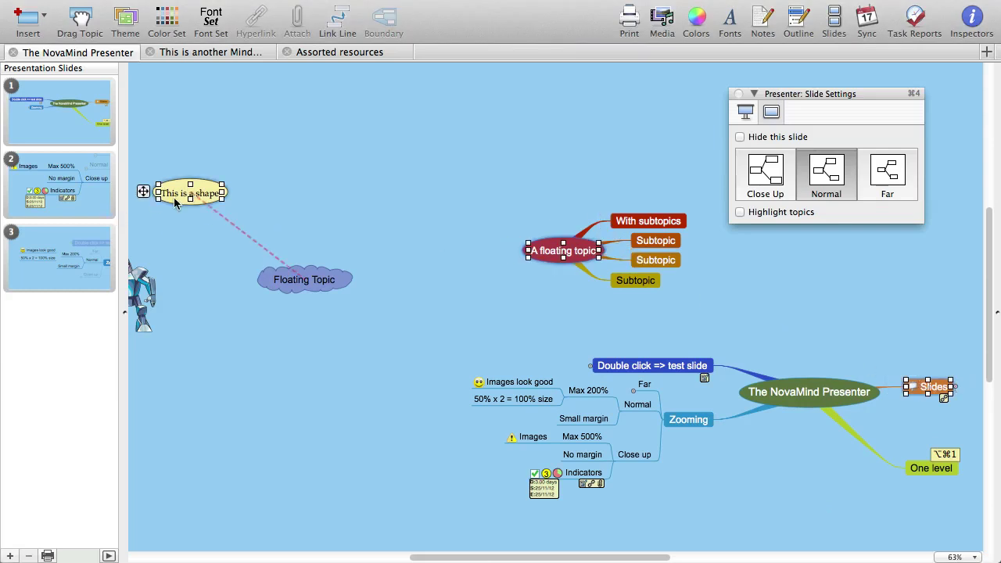
pyautogui.click(10, 555)
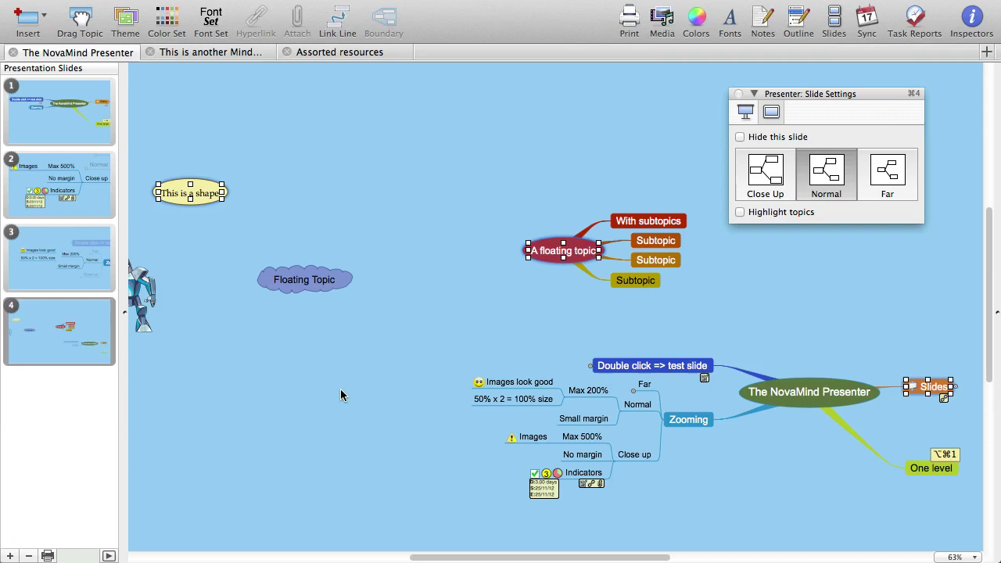
# Step: Add one presentation slide for the robot image and another for A floating topic with its subtopics
pyautogui.hscroll(-3, 340, 389)
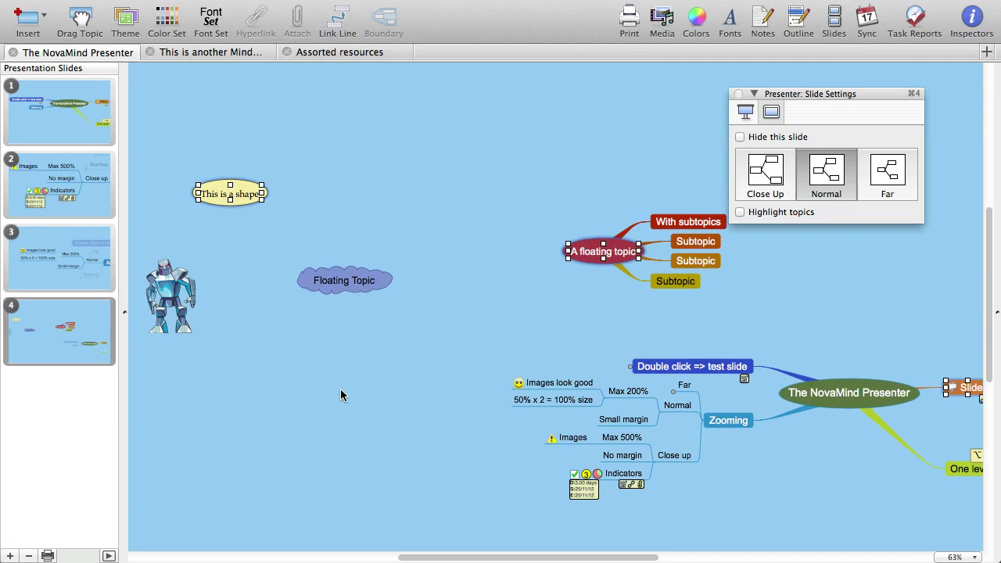
pyautogui.click(173, 285)
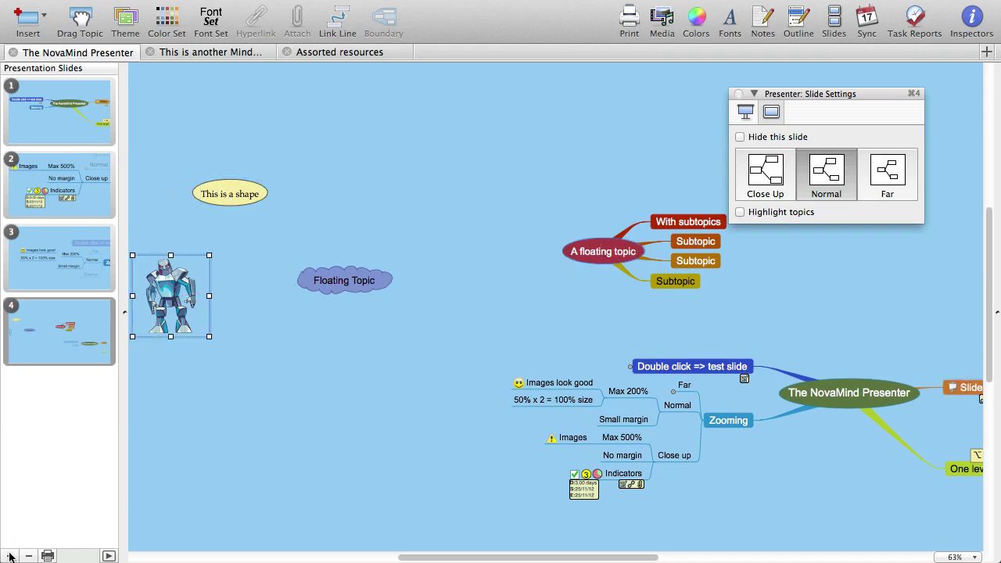
pyautogui.click(10, 556)
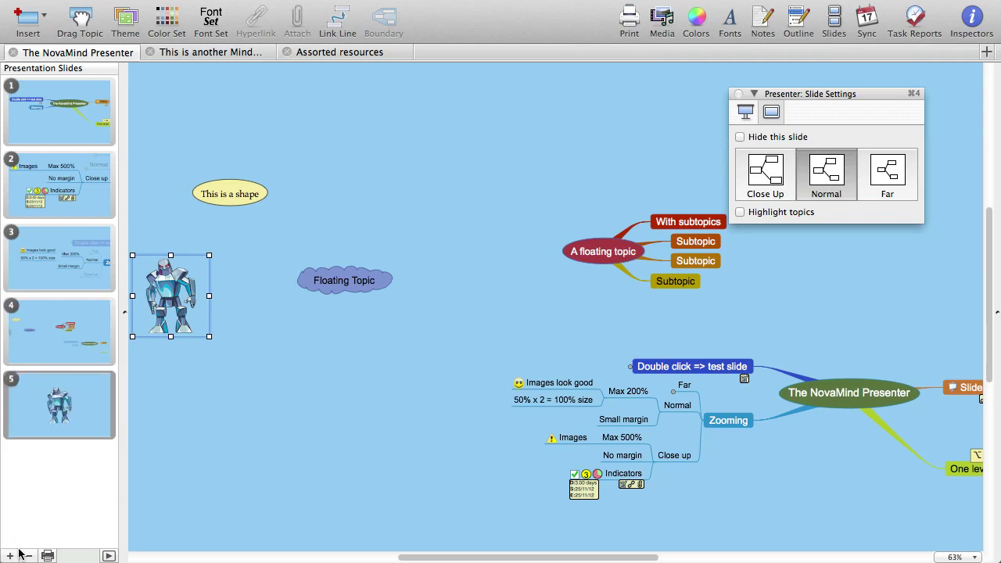
pyautogui.click(553, 252)
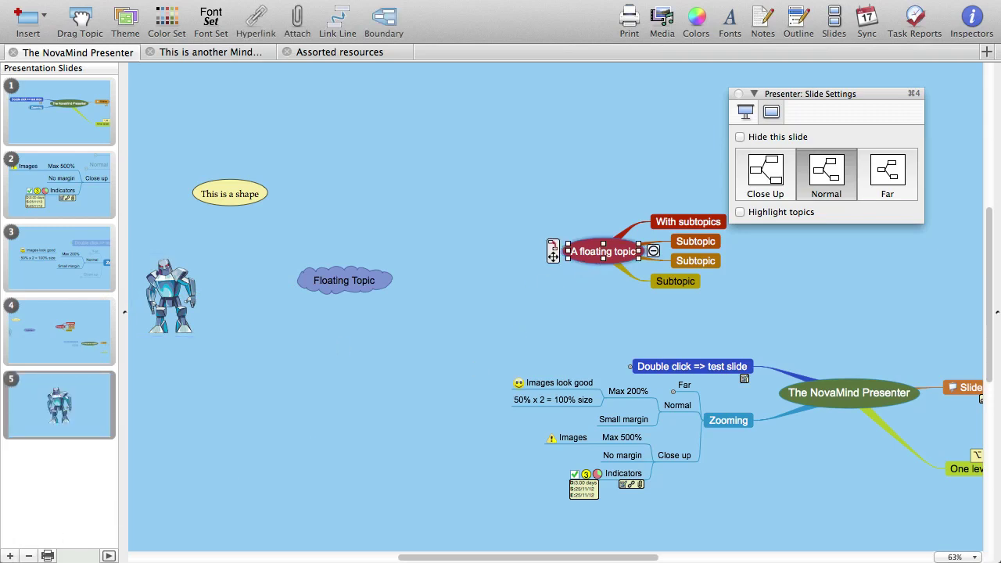
pyautogui.click(9, 556)
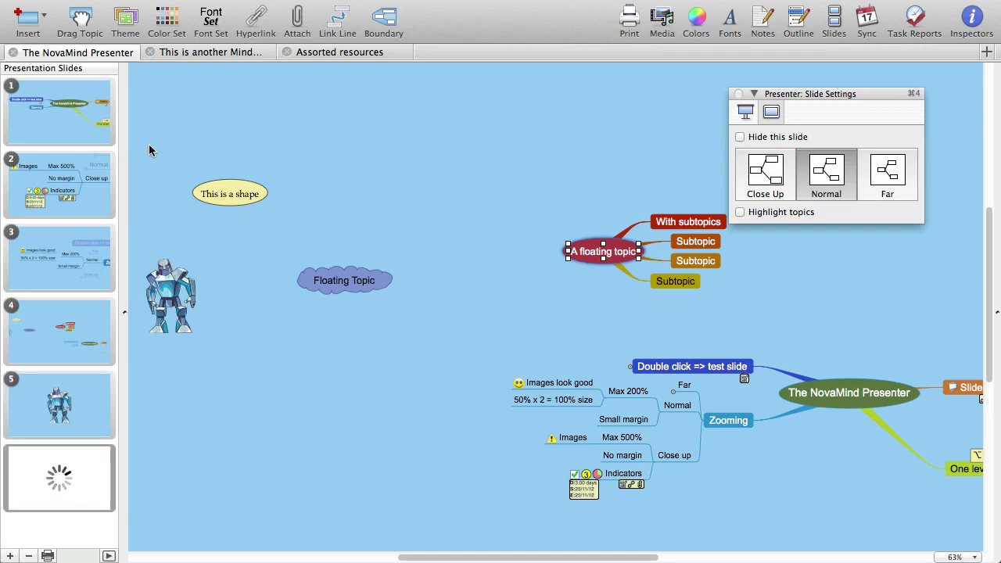
# Step: Add a slide of the central topic in This is another Mind Map, and place a copy of slide 6 after it
pyautogui.click(207, 53)
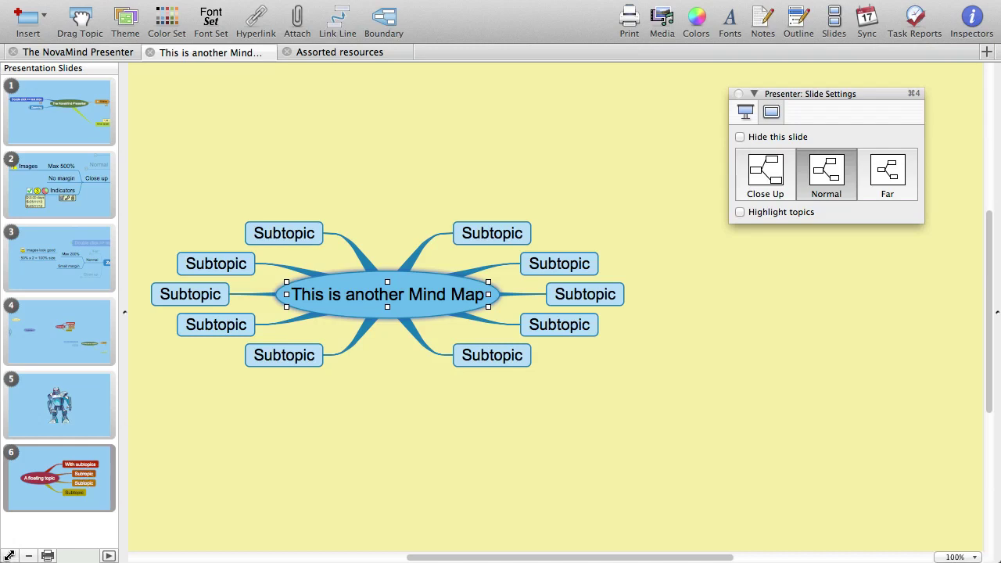
pyautogui.click(11, 555)
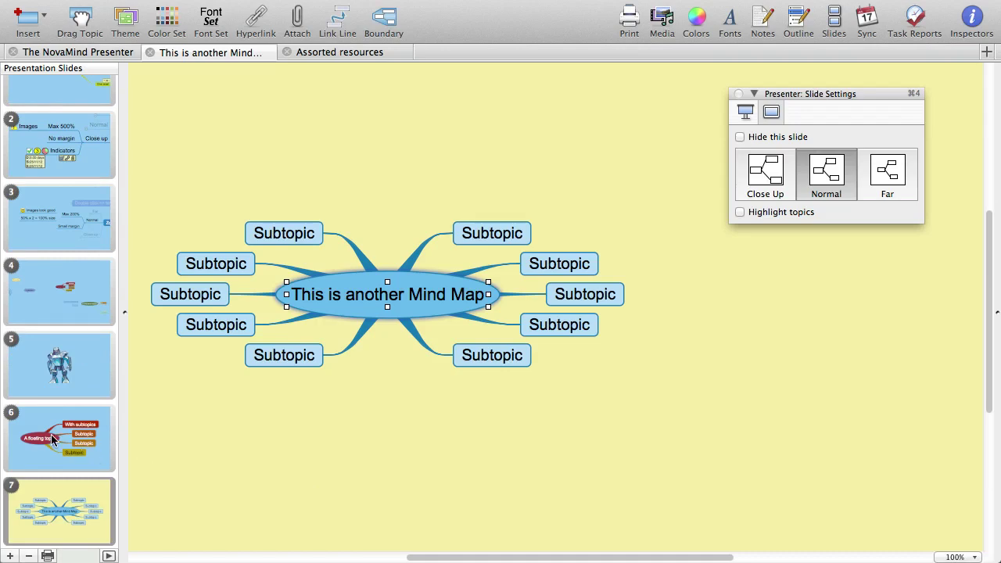
pyautogui.moveTo(52, 439); pyautogui.dragTo(64, 550)
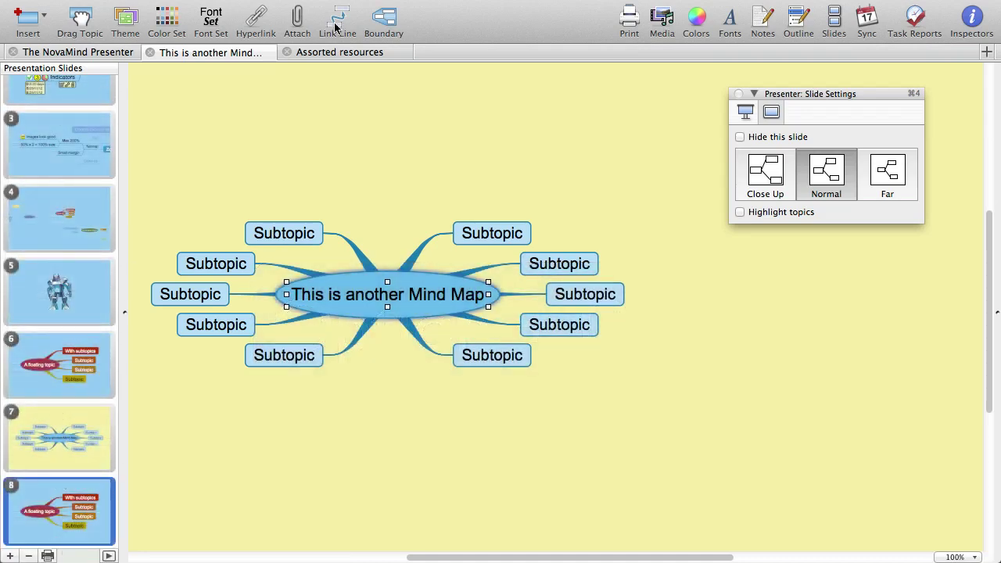
# Step: In the Assorted resources map, add a slide showing the What do you think about this? box together with the red star
pyautogui.click(344, 52)
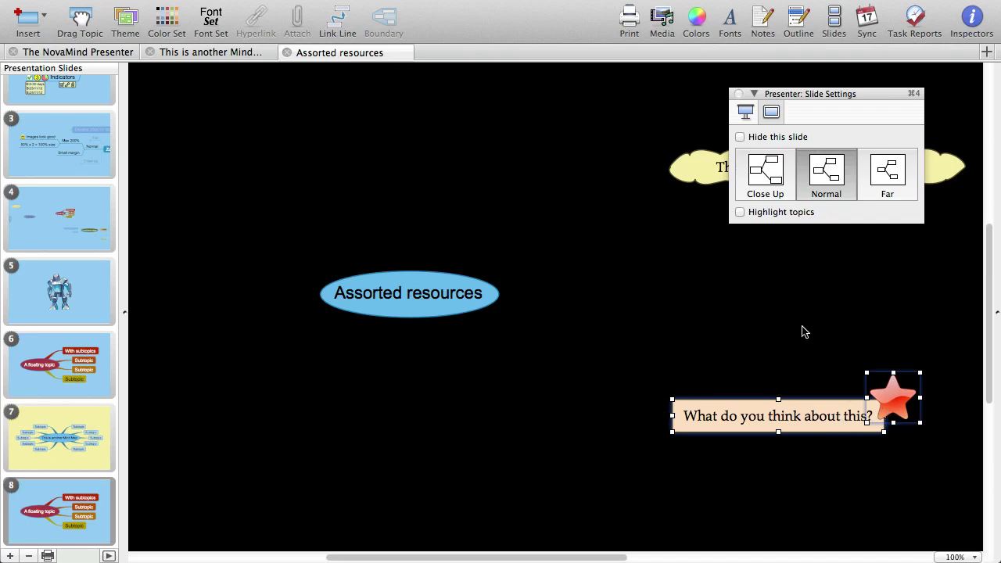
pyautogui.moveTo(924, 459); pyautogui.dragTo(806, 330)
pyautogui.click(10, 555)
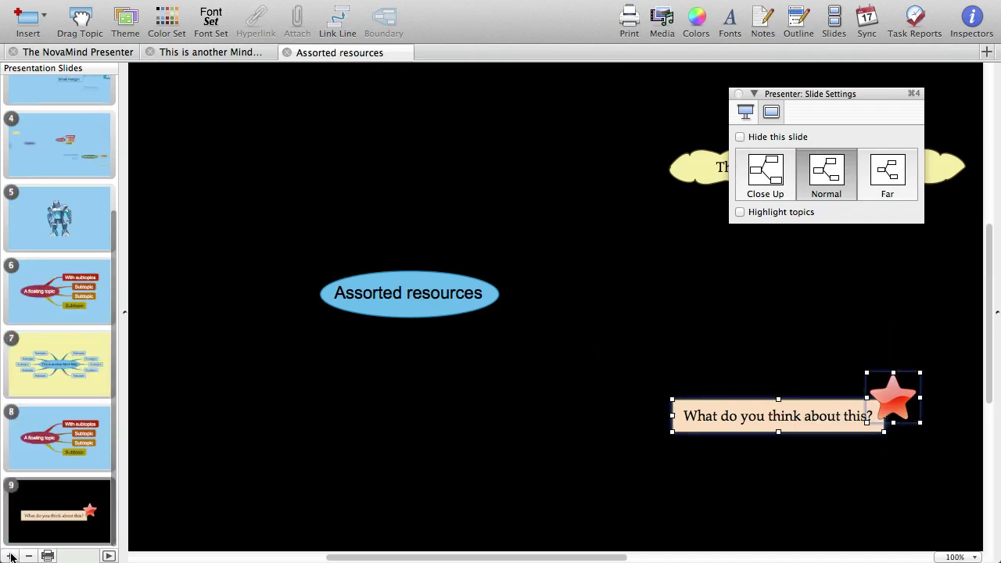
# Step: Return to The NovaMind Presenter map, expand all of its topics and add a slide for the boundary around the Boundaries topic
pyautogui.click(86, 53)
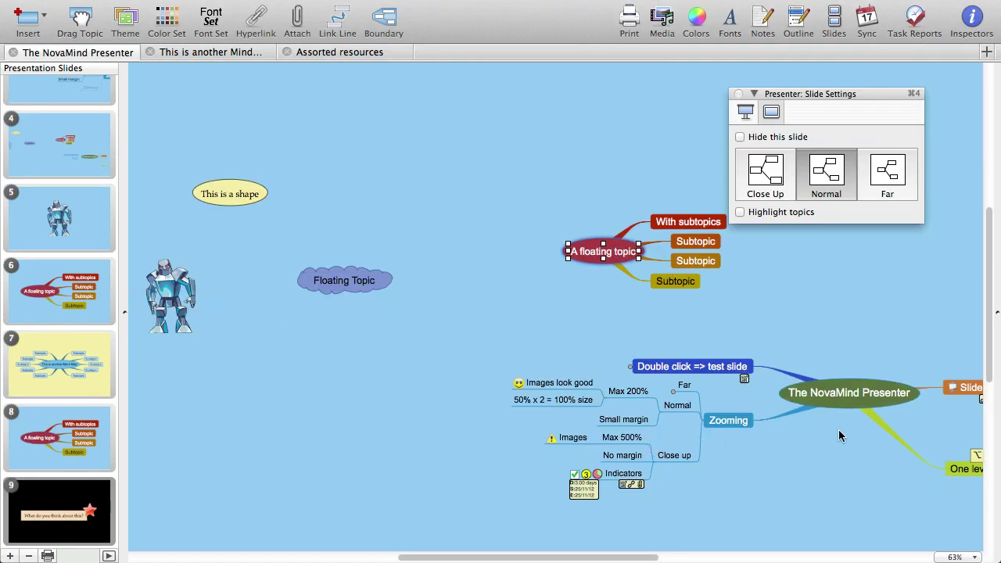
pyautogui.click(855, 395)
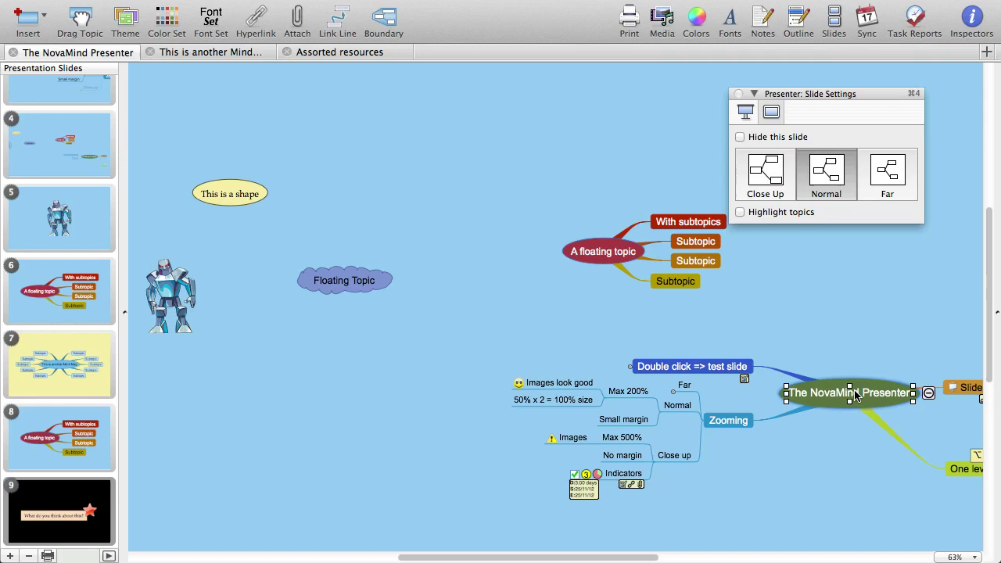
pyautogui.press('super+alt+Right')
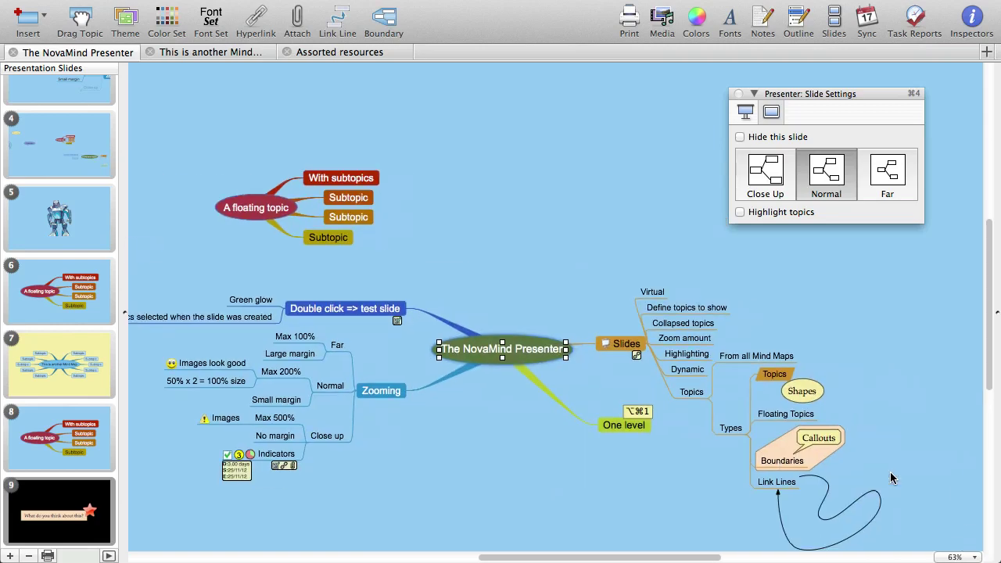
pyautogui.click(781, 450)
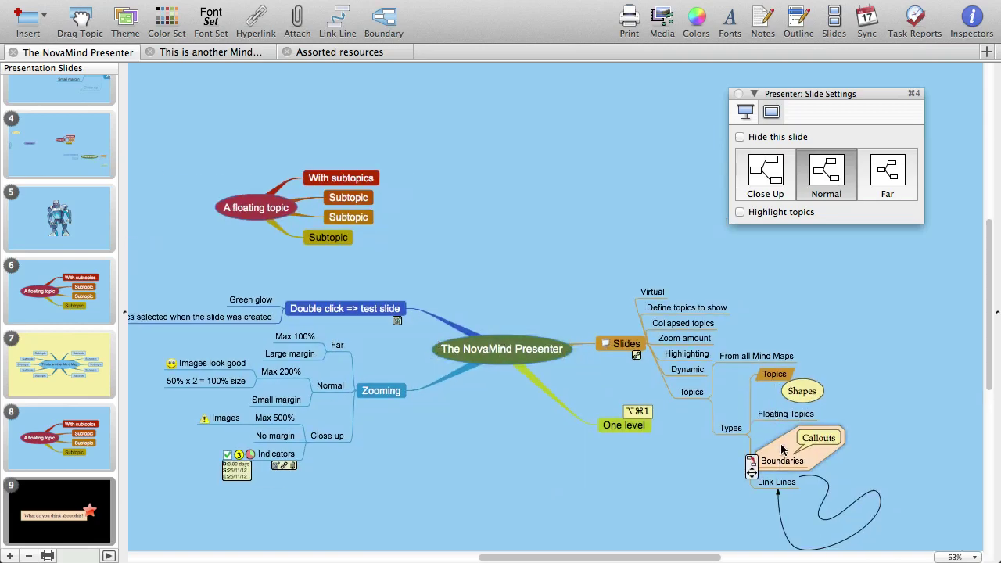
pyautogui.click(9, 556)
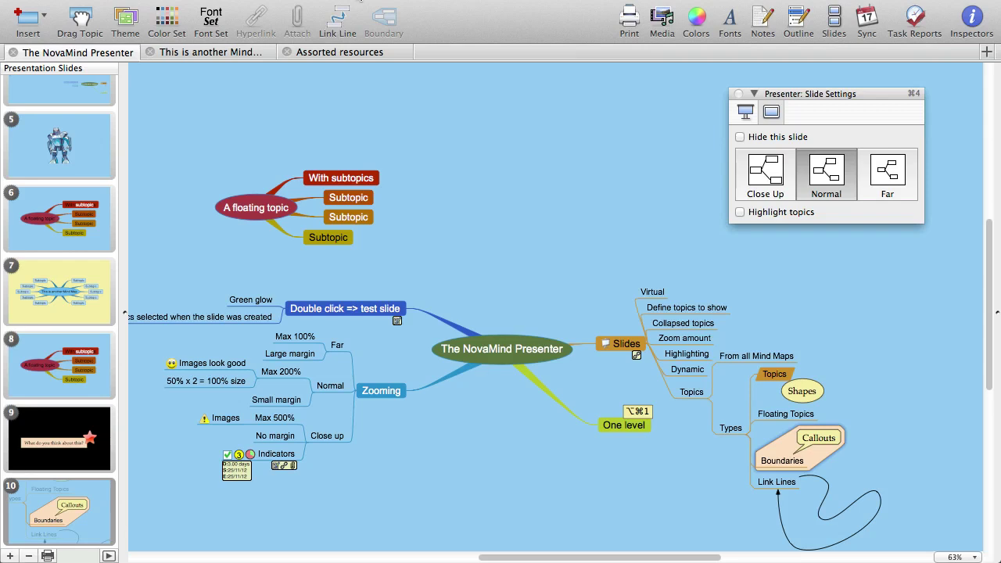
# Step: Add a slide showing the Slides and Virtual topics together and turn on topic highlighting for it
pyautogui.click(623, 350)
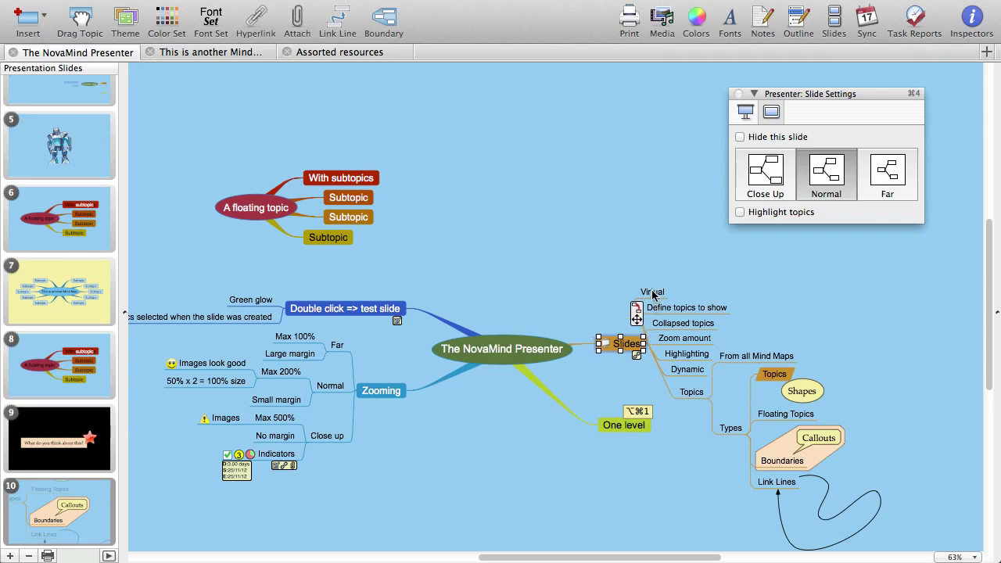
pyautogui.keyDown('shift'); pyautogui.click(652, 293); pyautogui.keyUp('shift')
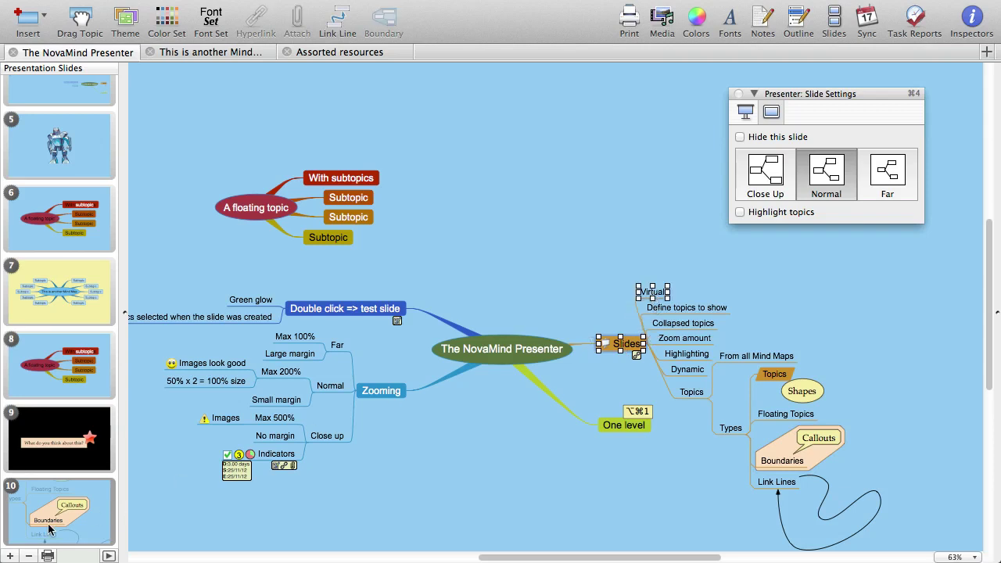
pyautogui.click(10, 556)
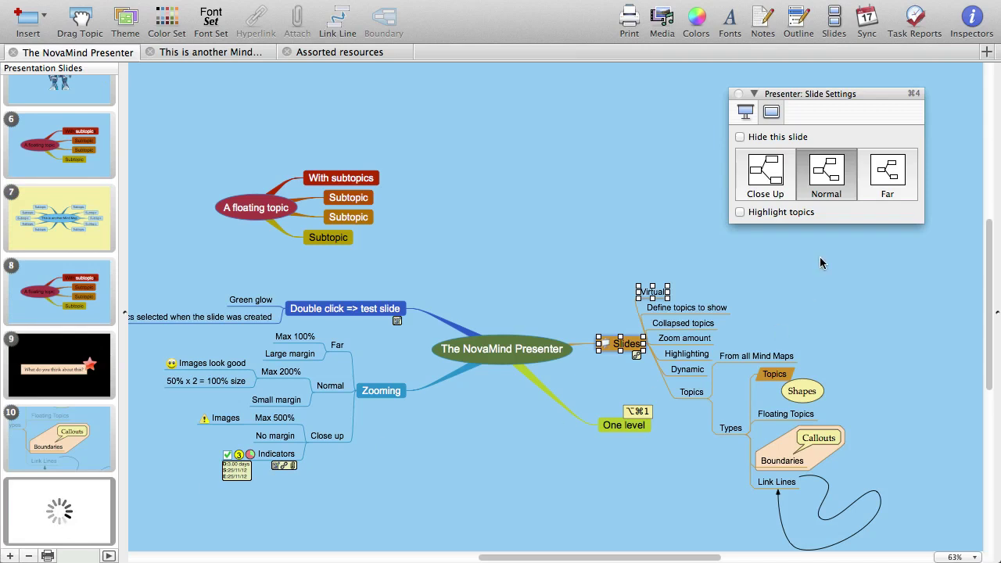
pyautogui.click(777, 217)
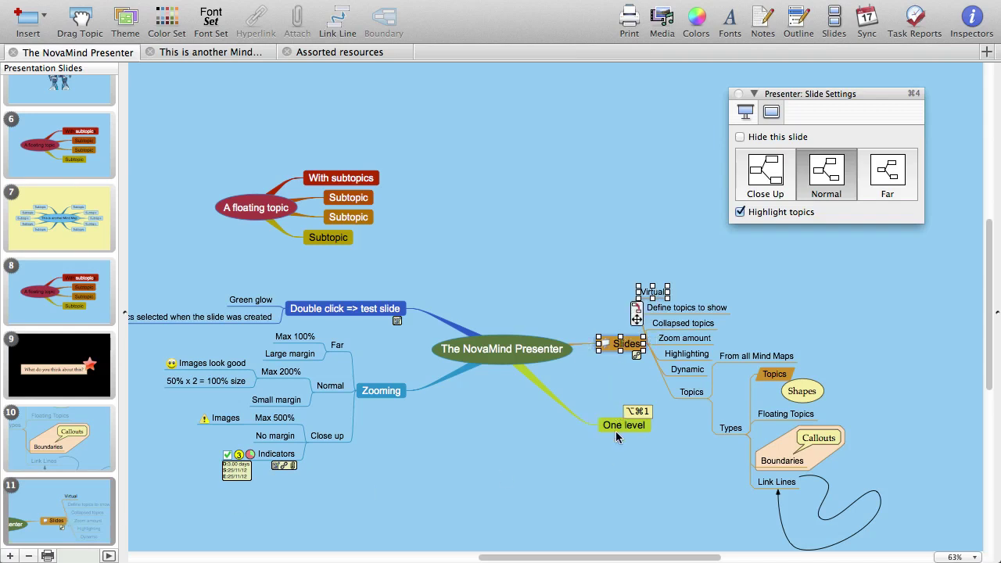
# Step: Show slide 11, add two subtopics under Virtual and show the slide again
pyautogui.click(46, 516)
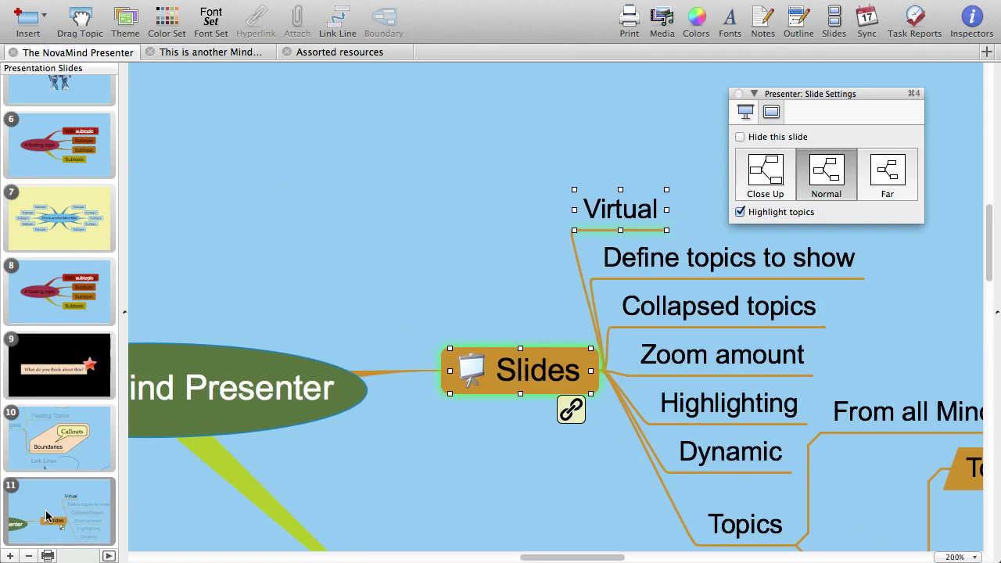
pyautogui.press('Tab')
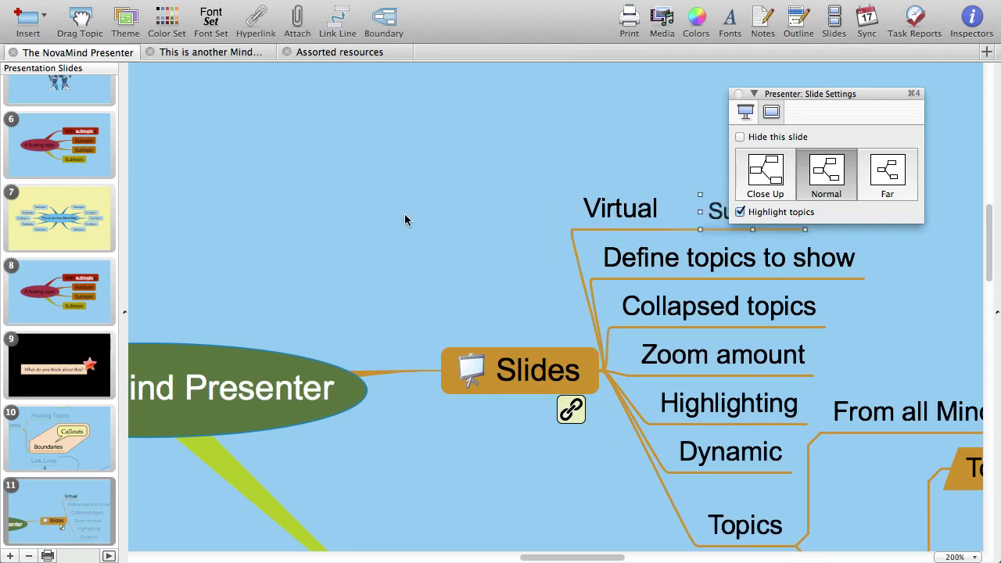
pyautogui.press('Return')
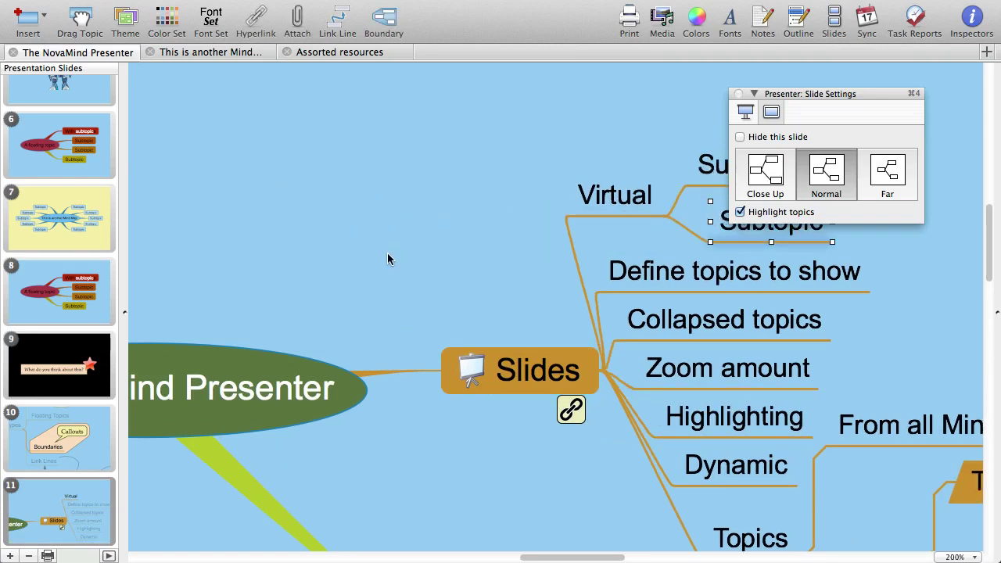
pyautogui.click(53, 498)
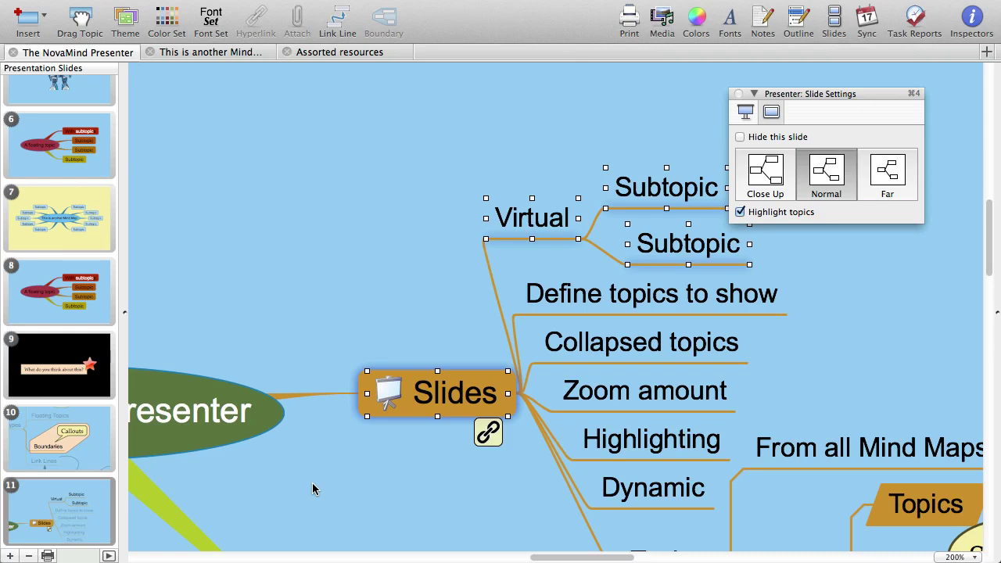
# Step: Add a presentation slide after slide 11 for the Slides topic with all of its subtopics
pyautogui.click(424, 490)
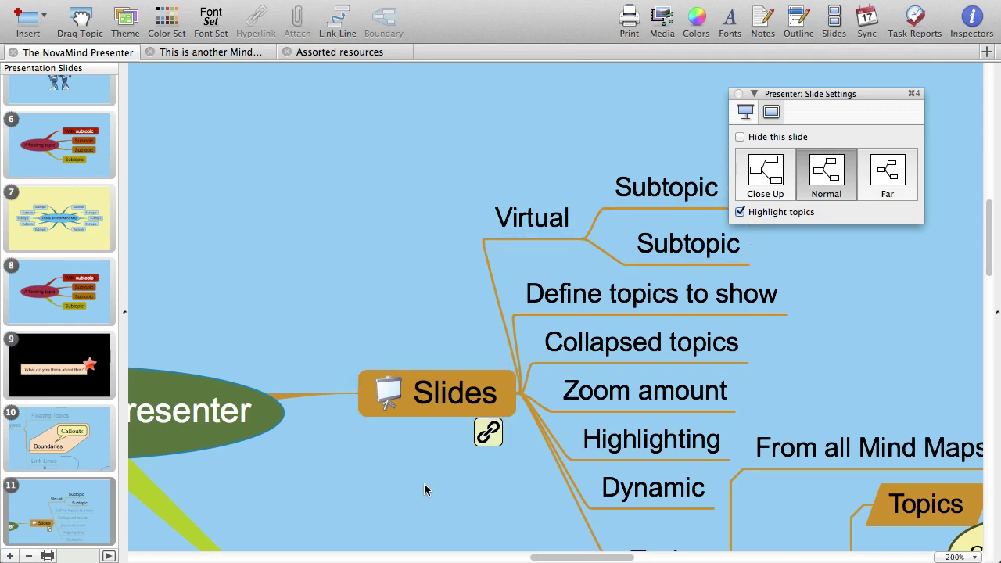
pyautogui.click(443, 401)
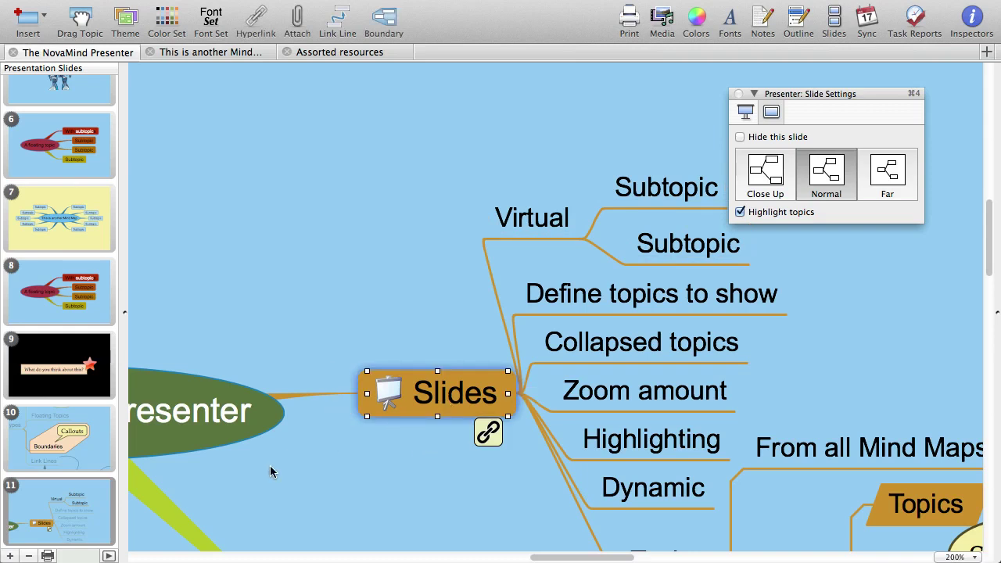
pyautogui.click(10, 556)
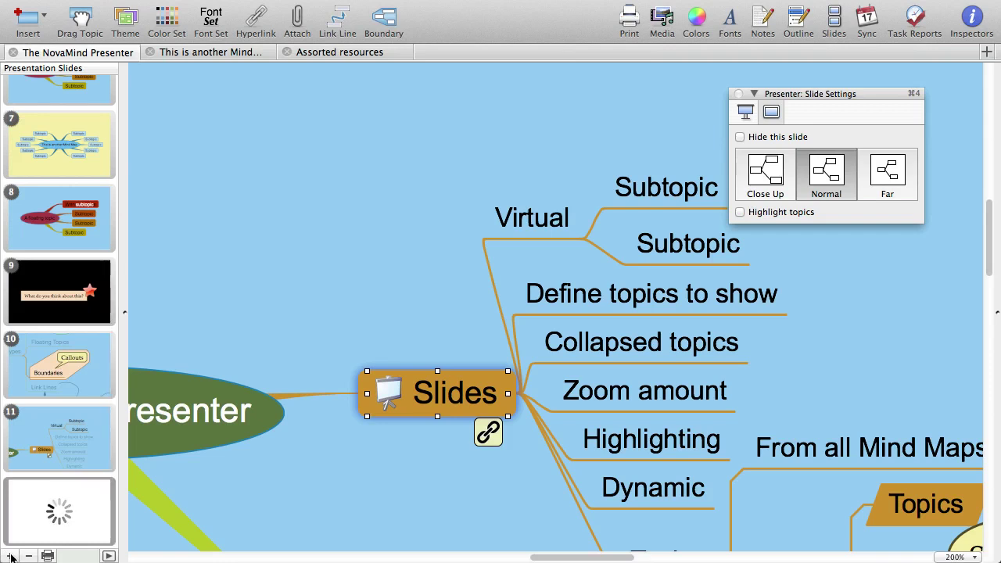
# Step: Add a subtopic under Define topics to show, and show slide 12 with topic highlighting turned on
pyautogui.click(702, 299)
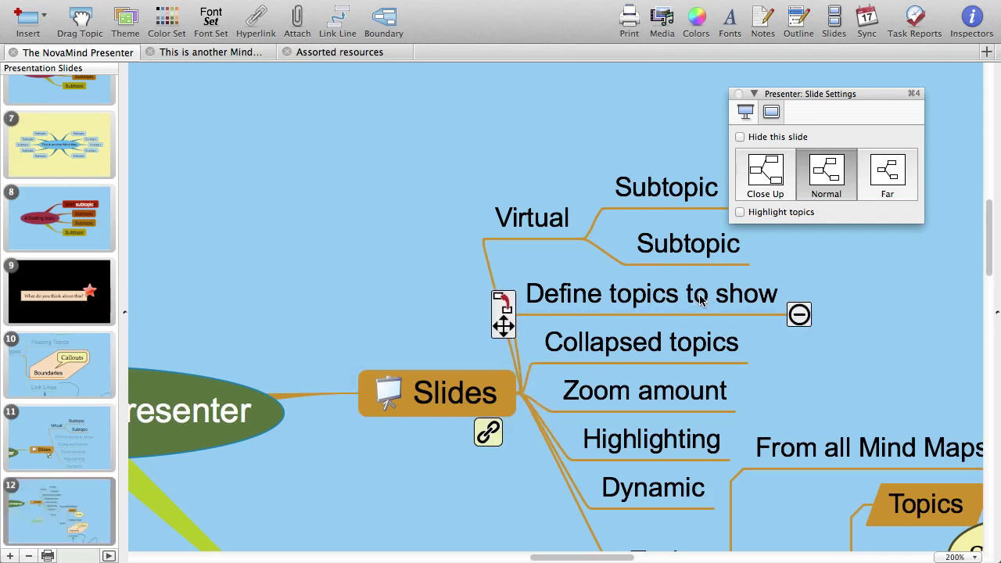
pyautogui.click(798, 314)
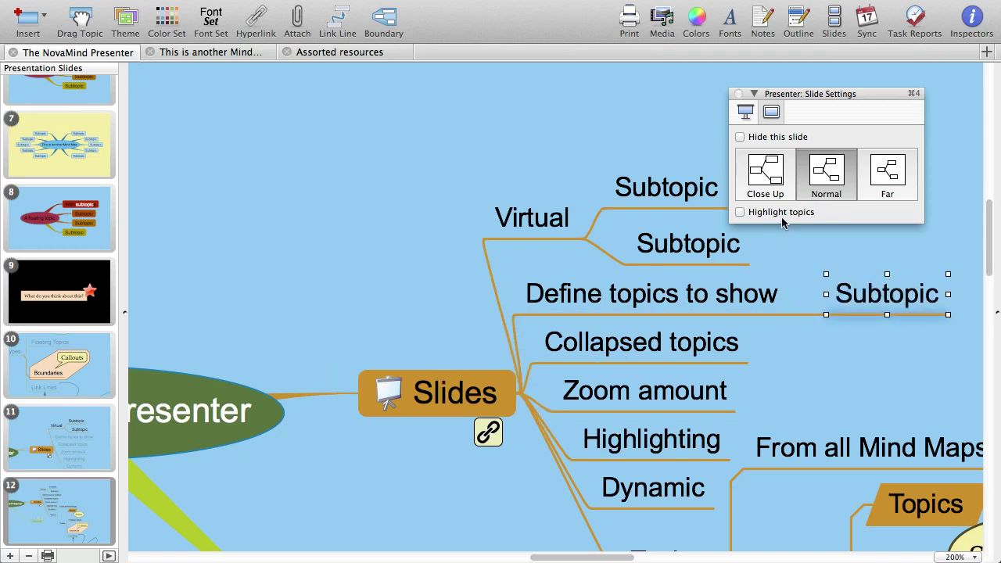
pyautogui.click(740, 212)
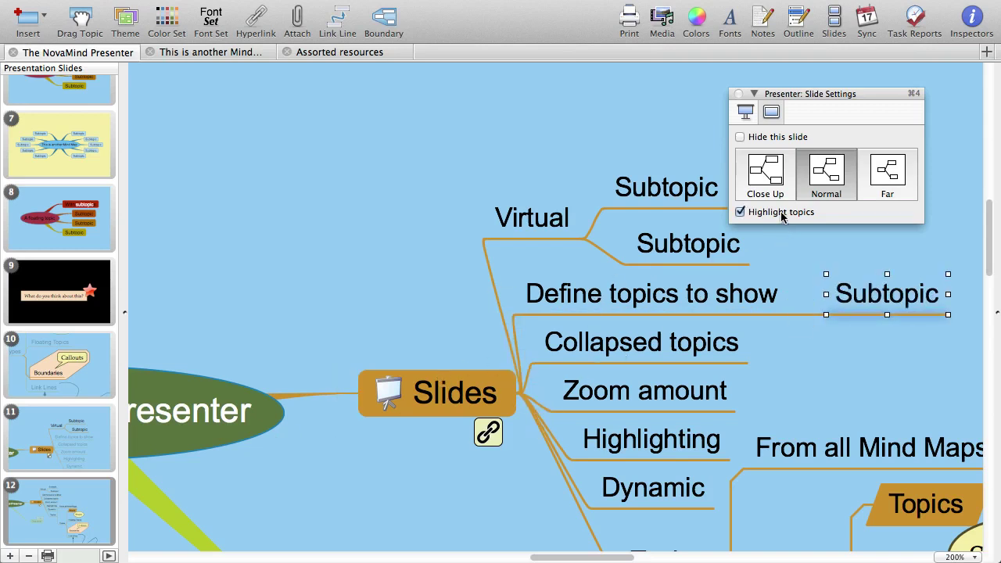
pyautogui.click(51, 515)
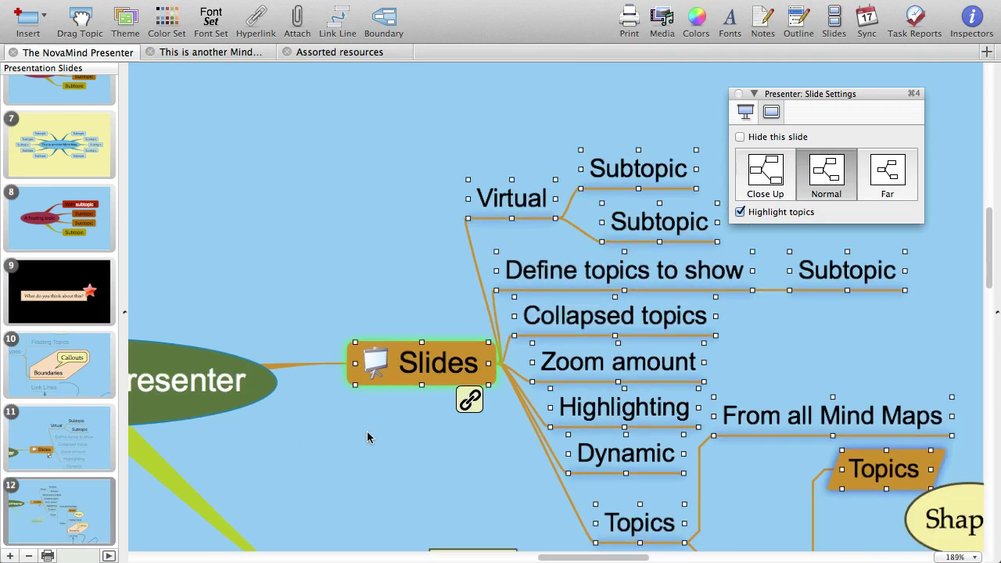
# Step: Select the Slides topic with its direct subtopics and Virtual's two subtopics, and add a presentation slide of them after slide 12
pyautogui.click(351, 302)
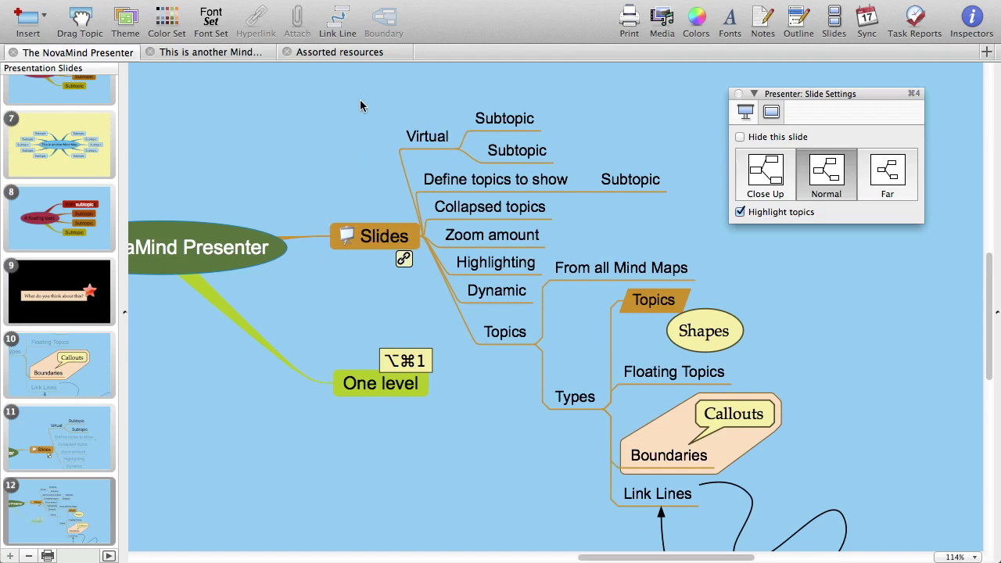
pyautogui.moveTo(359, 103); pyautogui.dragTo(504, 331)
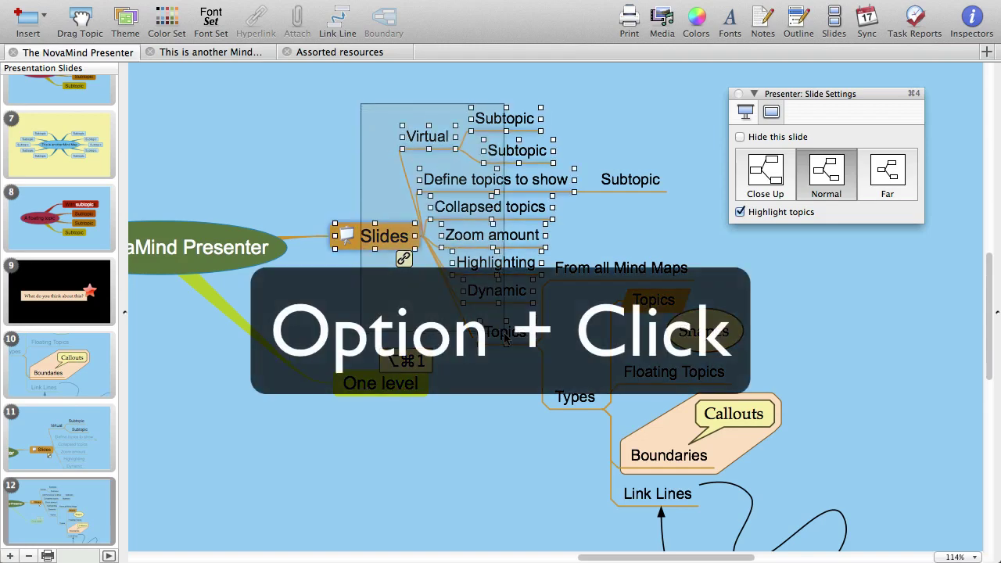
pyautogui.keyDown('alt'); pyautogui.click(344, 236); pyautogui.keyUp('alt')
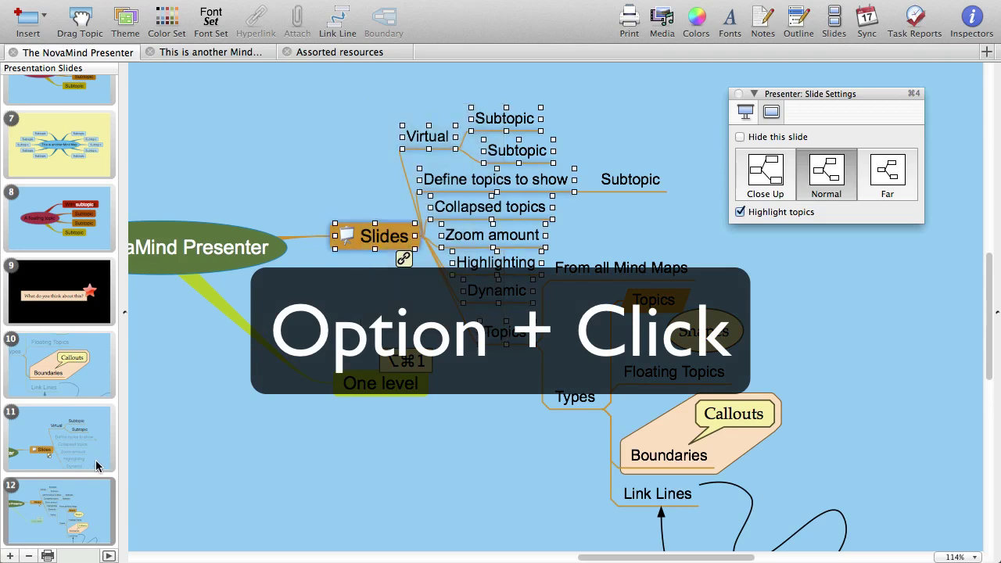
pyautogui.click(9, 556)
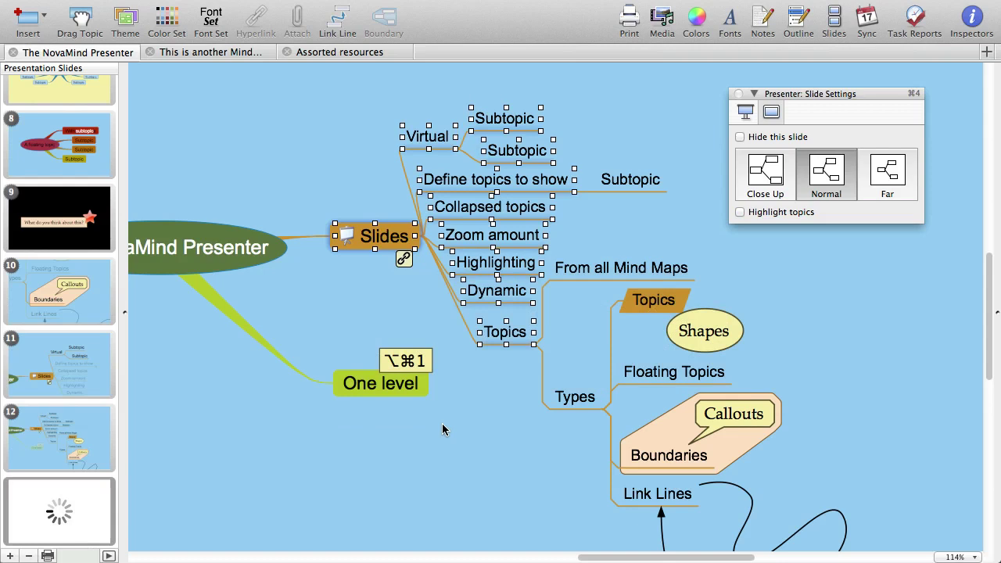
# Step: Add a subtopic under Collapsed topics, and show slide 13 on the map
pyautogui.click(385, 180)
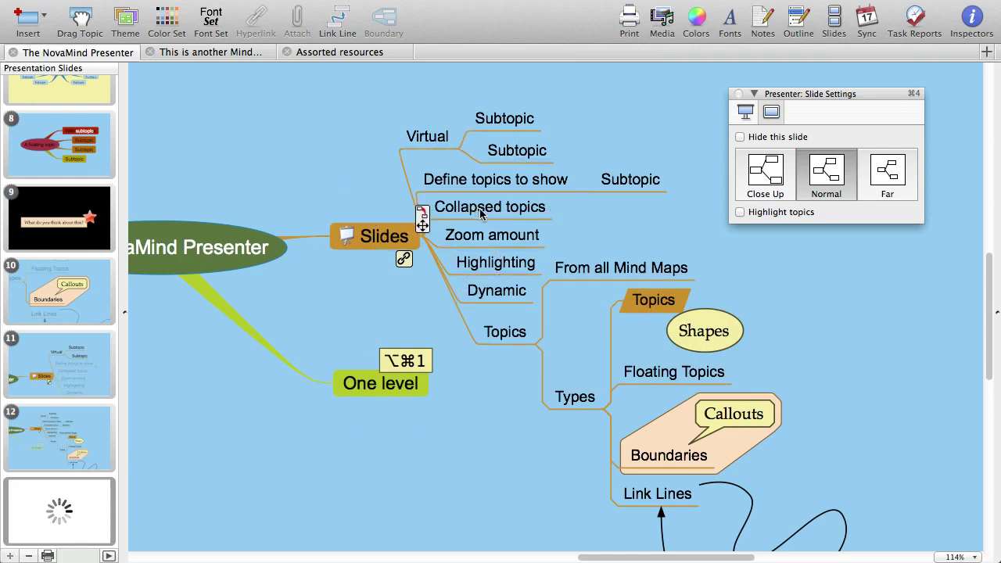
pyautogui.press('Tab')
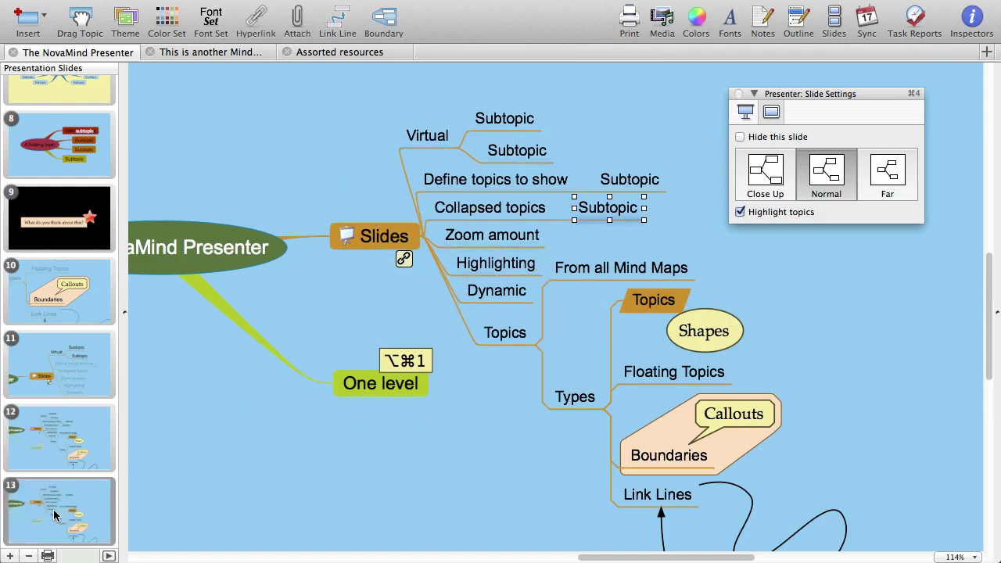
pyautogui.click(46, 512)
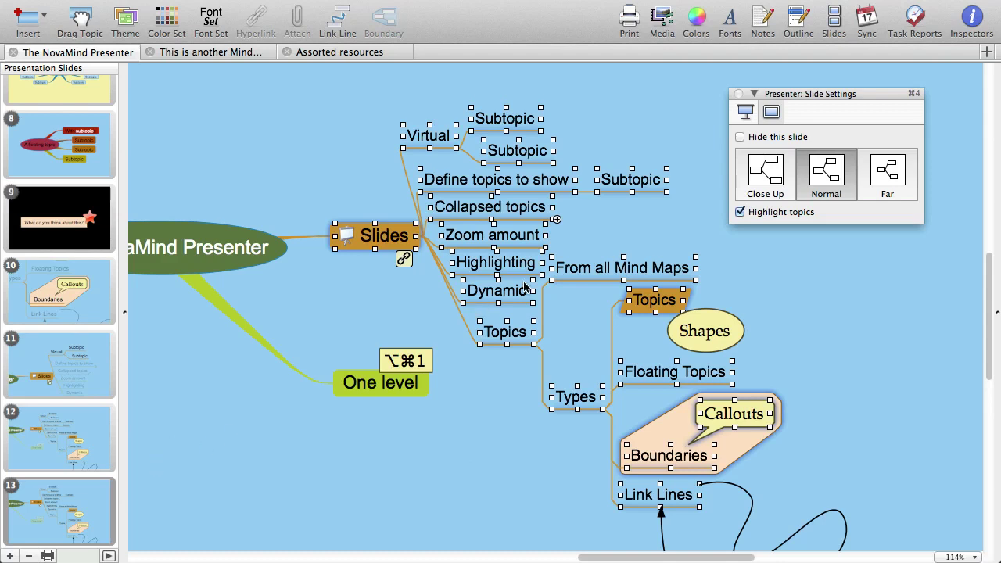
# Step: Hide slide 13 from the presentation
pyautogui.click(755, 137)
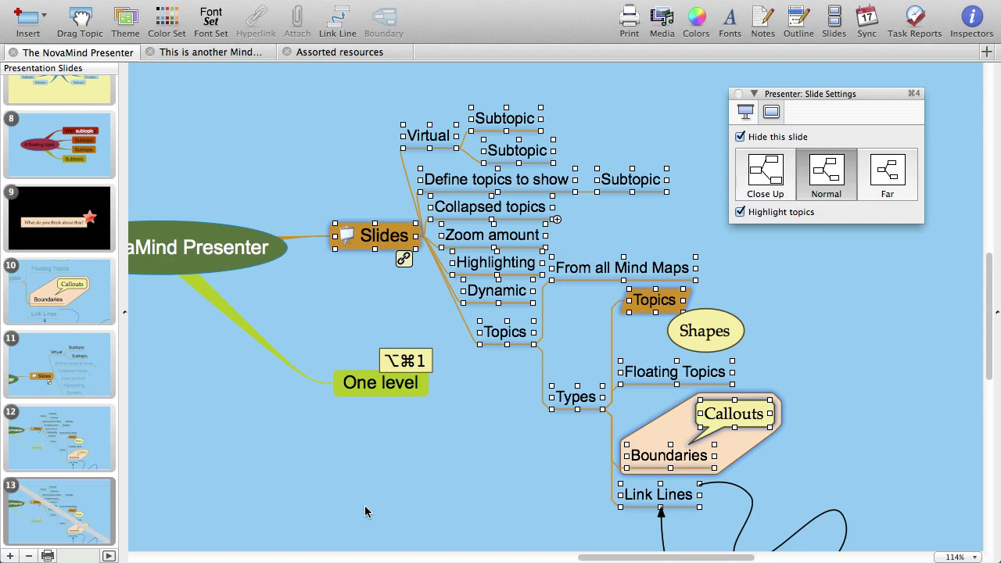
# Step: Hide slides 10 to 12 together, and unhide all three again
pyautogui.click(76, 303)
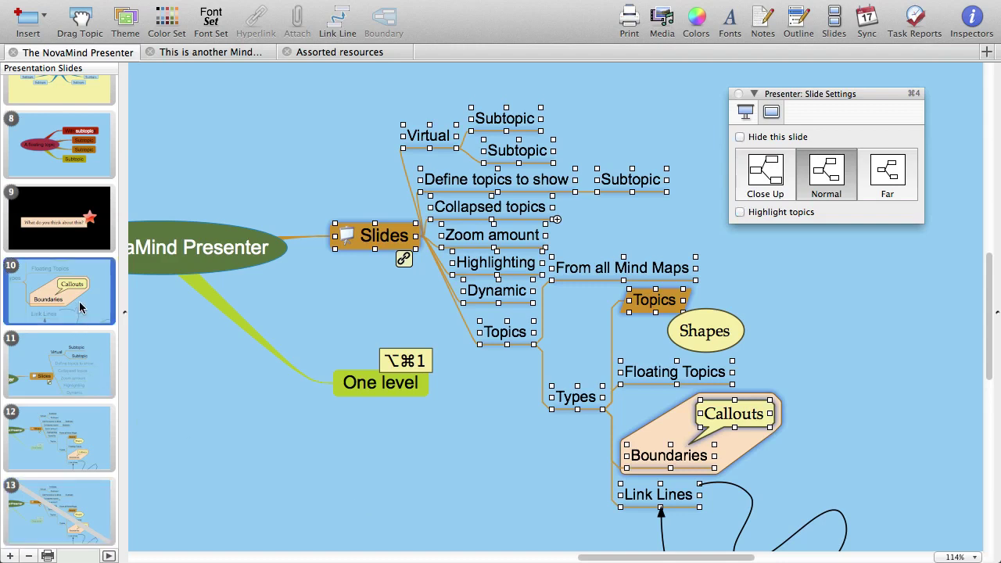
pyautogui.keyDown('shift'); pyautogui.click(67, 455); pyautogui.keyUp('shift')
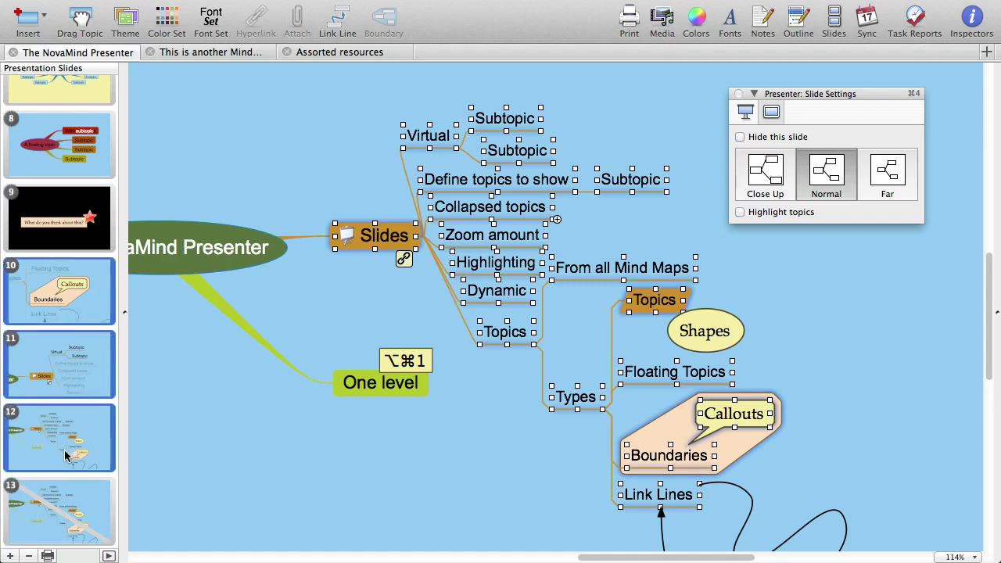
pyautogui.click(778, 139)
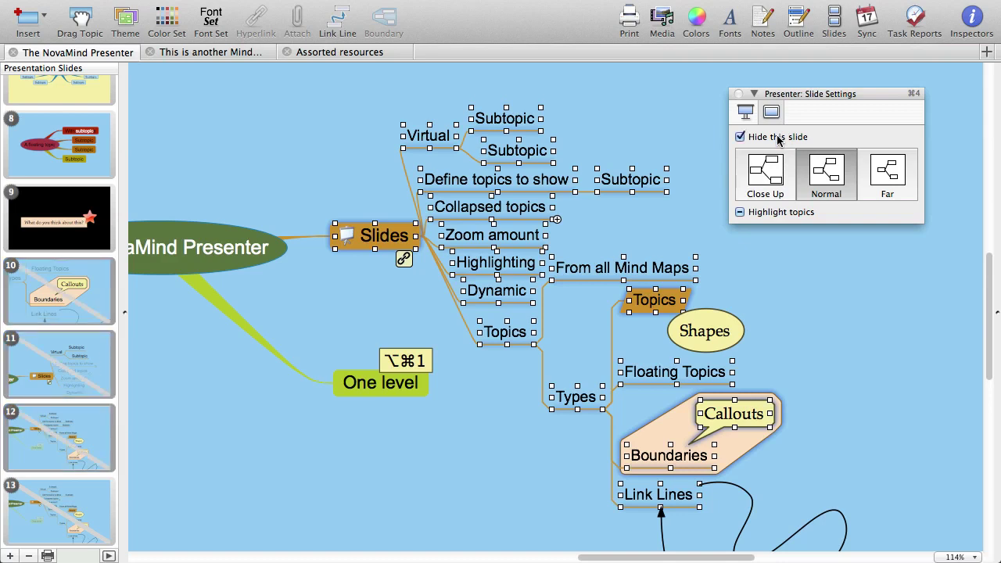
pyautogui.click(778, 139)
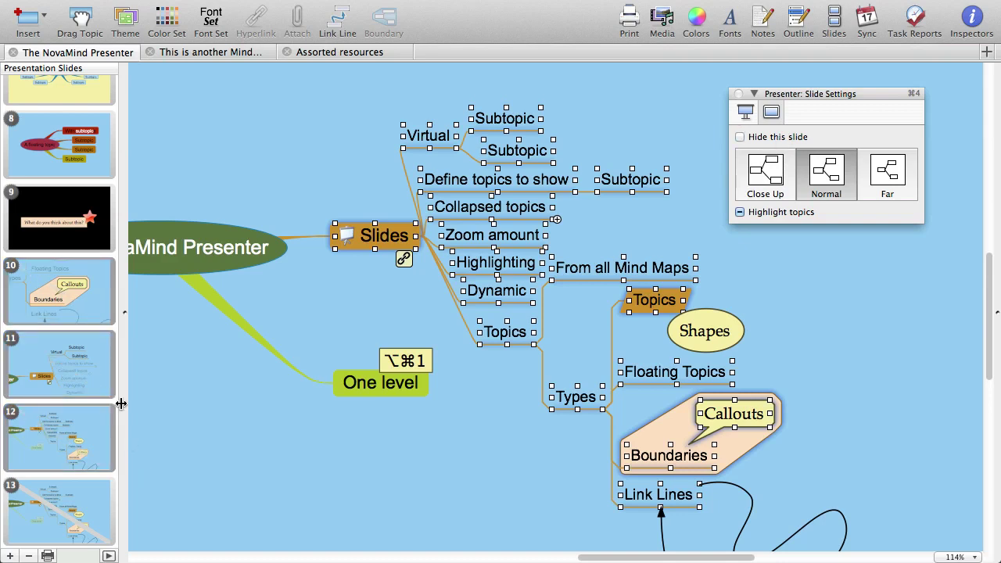
# Step: Move the black "What do you think about this?" slide below the Callouts and Boundaries slide
pyautogui.click(57, 203)
pyautogui.moveTo(57, 203); pyautogui.dragTo(57, 336)
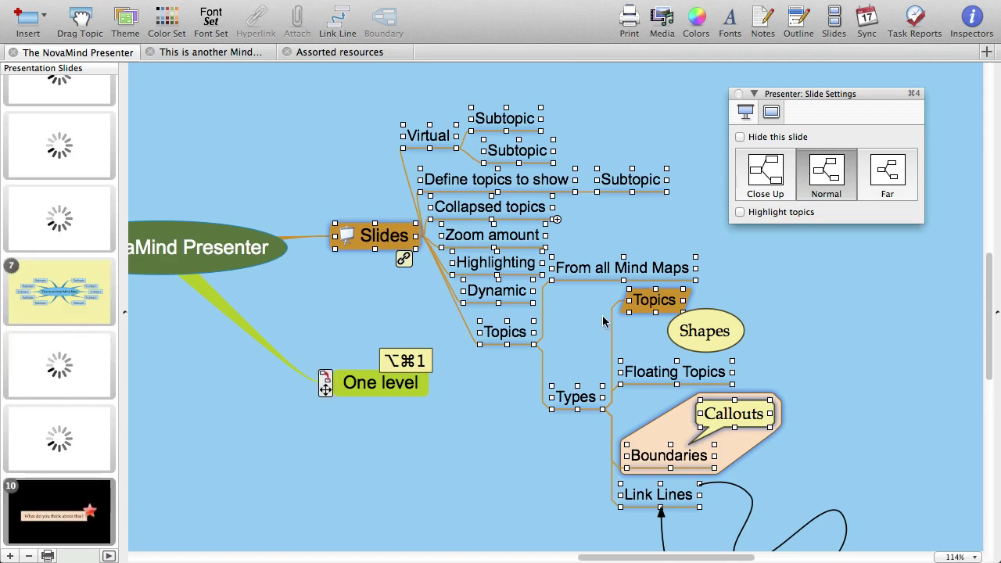
# Step: Open the presenter configuration, and try hiding the presentation intro slide before turning it back on
pyautogui.click(745, 114)
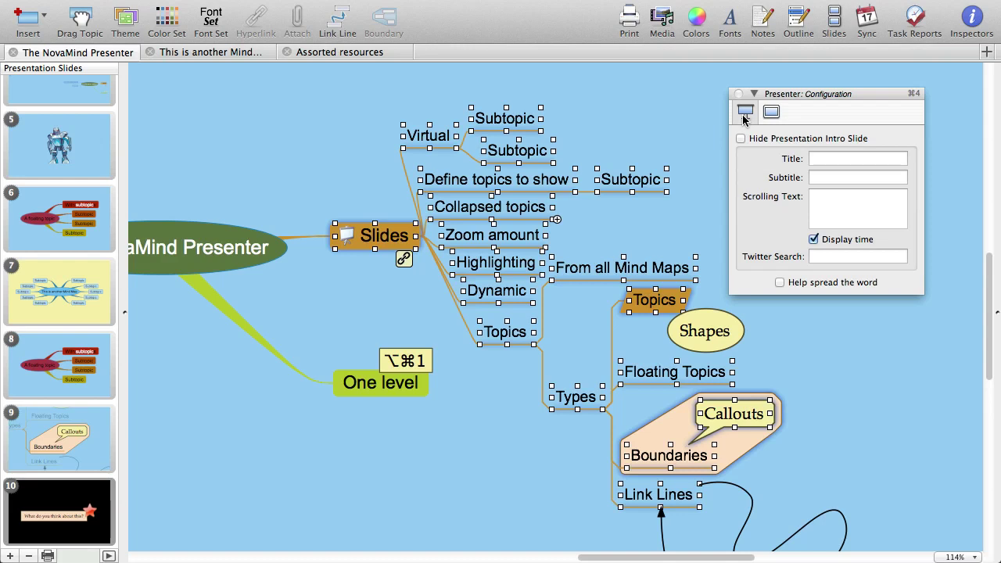
pyautogui.click(766, 143)
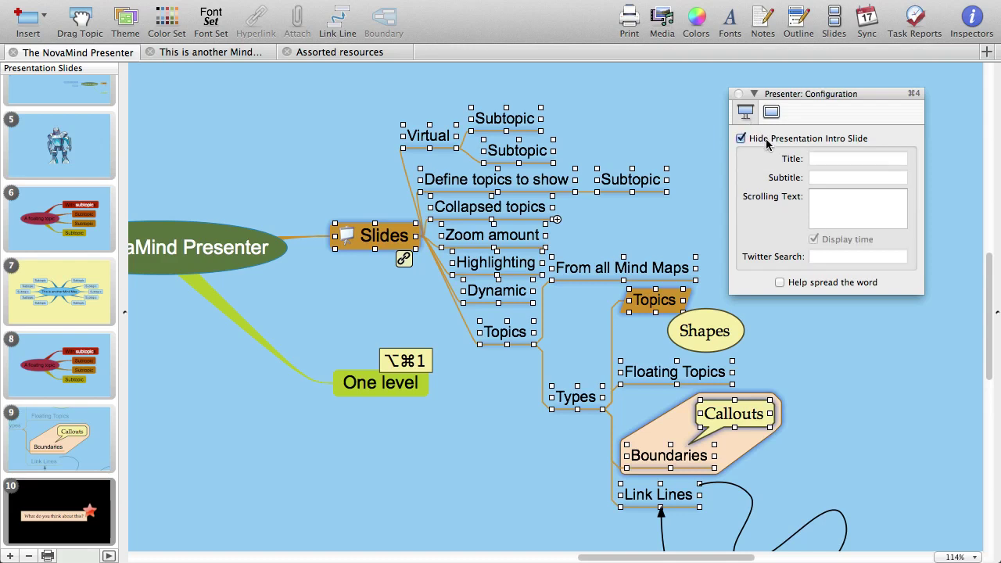
pyautogui.click(766, 143)
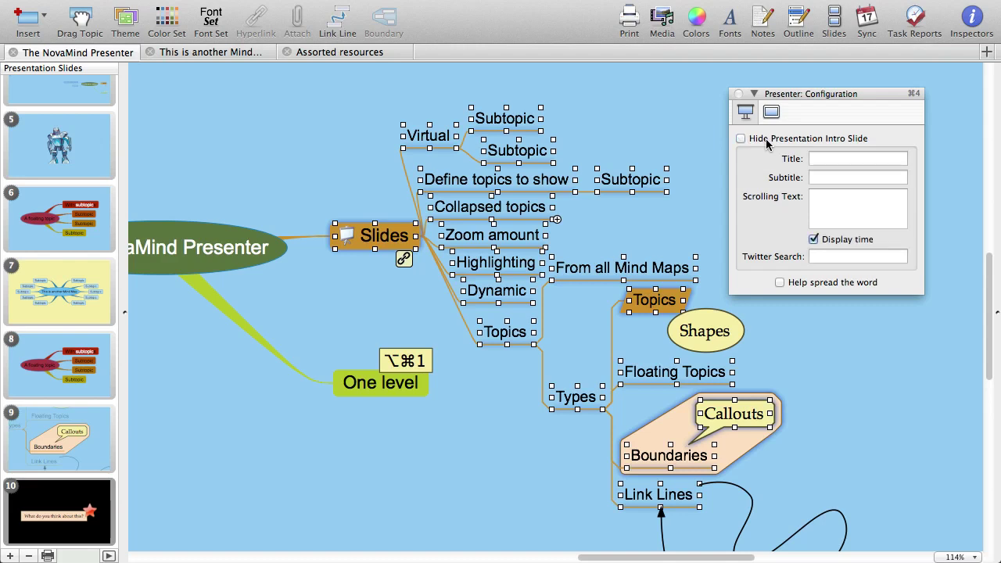
# Step: Set the intro slide's title to "My wonderful presentation" and its subtitle to "You will really enjoy this!"
pyautogui.click(837, 159)
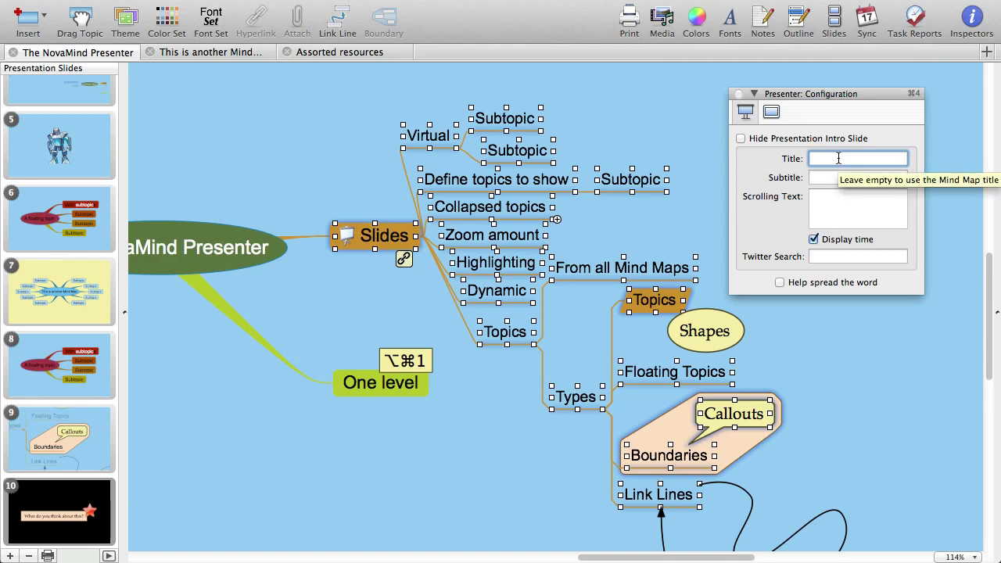
pyautogui.write('My w')
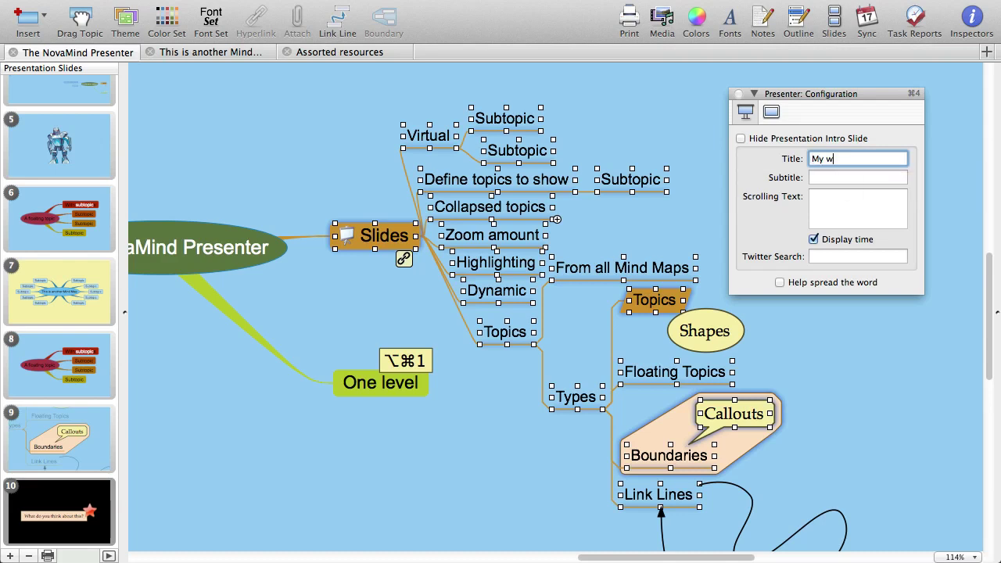
pyautogui.write('onderful presentation')
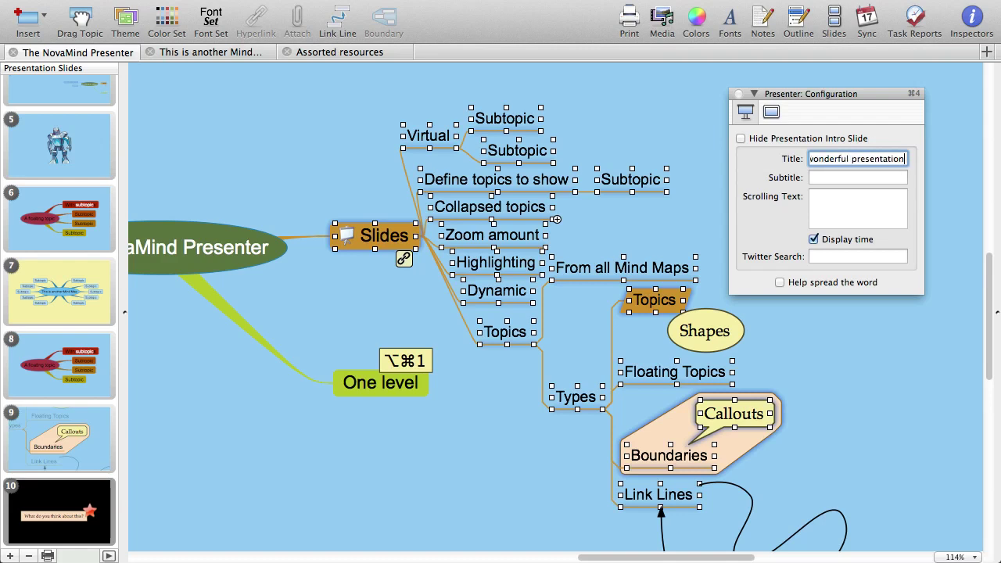
pyautogui.click(860, 178)
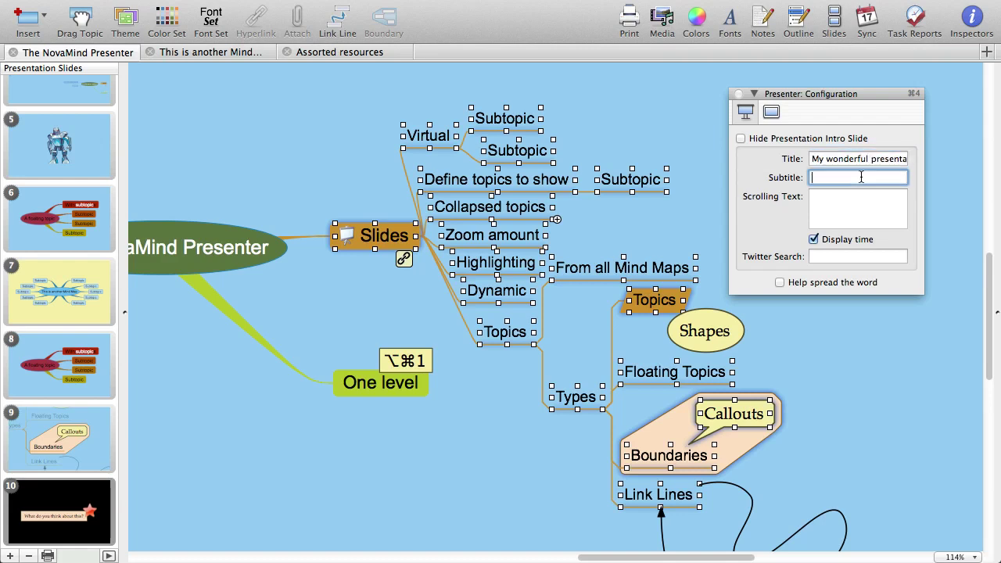
pyautogui.write('You will')
pyautogui.write(' really en')
pyautogui.write('joy this')
pyautogui.write('!')
pyautogui.press('Up')
# Step: Enter four lines of scrolling text: "A line of text", "Another line of text", "A third line of text" and "Fourth line"
pyautogui.click(836, 202)
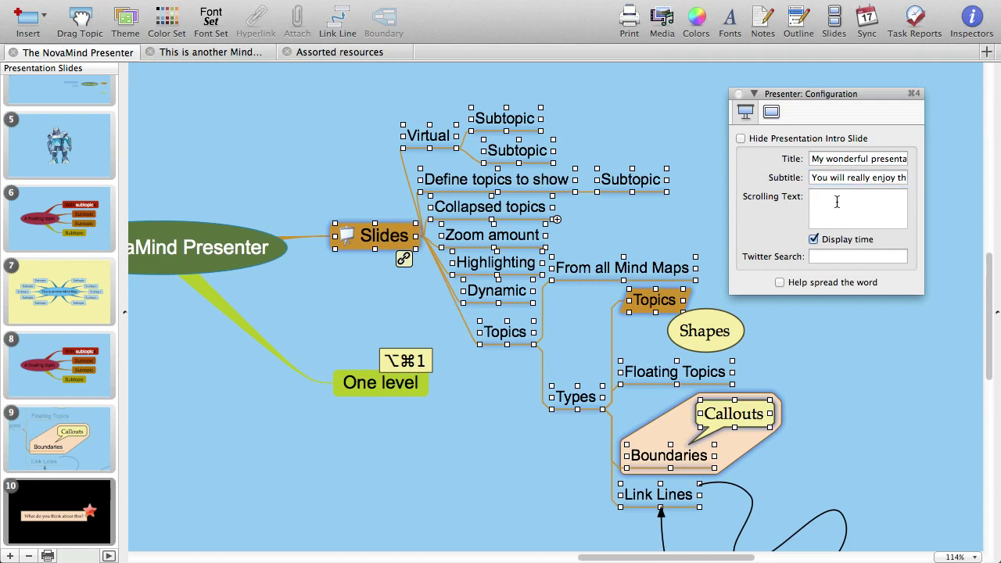
pyautogui.write('A line of text')
pyautogui.press('Return')
pyautogui.write('Another line of text')
pyautogui.press('Return')
pyautogui.write('A third line of text')
pyautogui.press('Return')
pyautogui.write('Fourth line')
# Step: Set the intro slide's Twitter search to "#myconferencetag" and enable the Help spread the word option
pyautogui.click(848, 256)
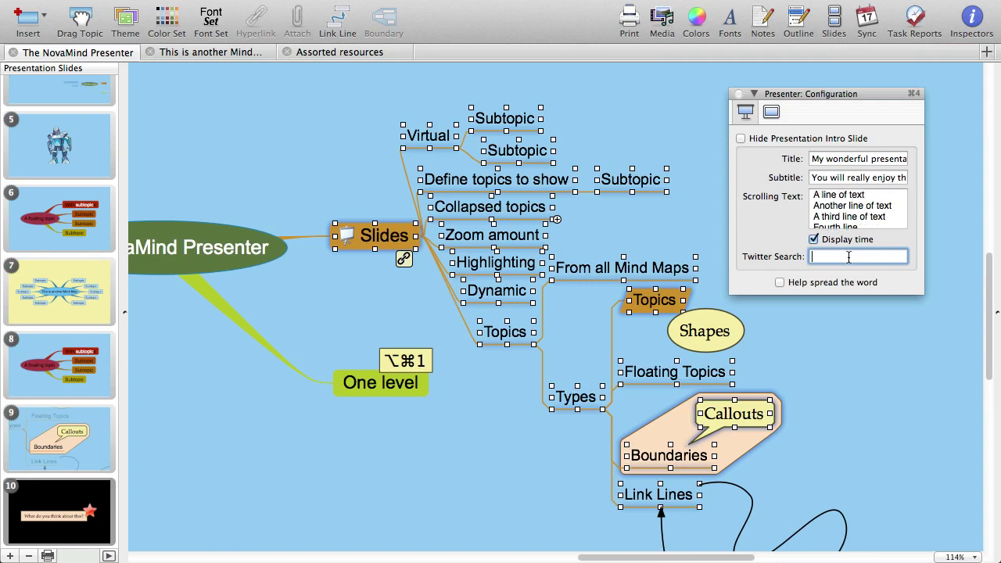
pyautogui.write('#myconferencetag')
pyautogui.click(780, 282)
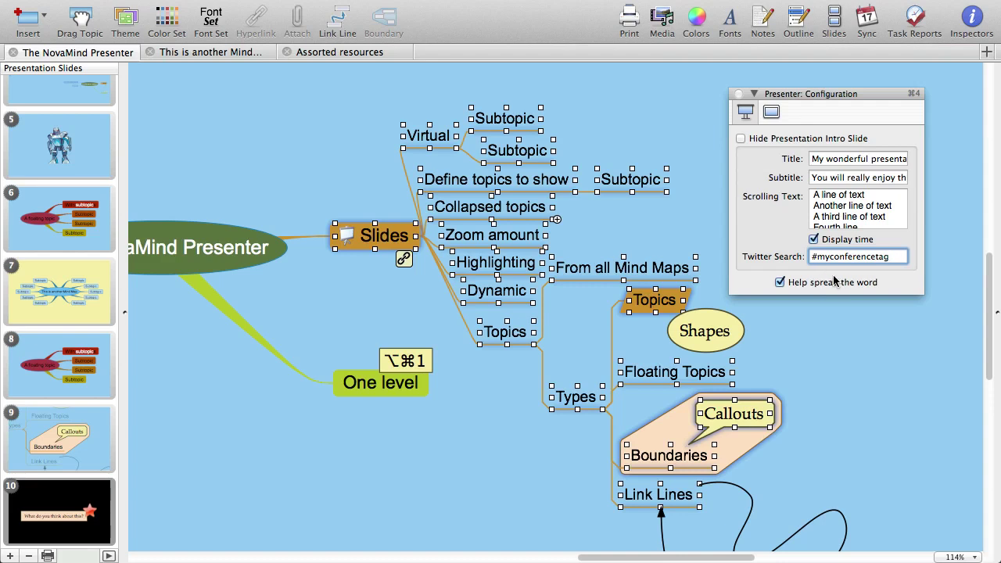
pyautogui.press('Tab')
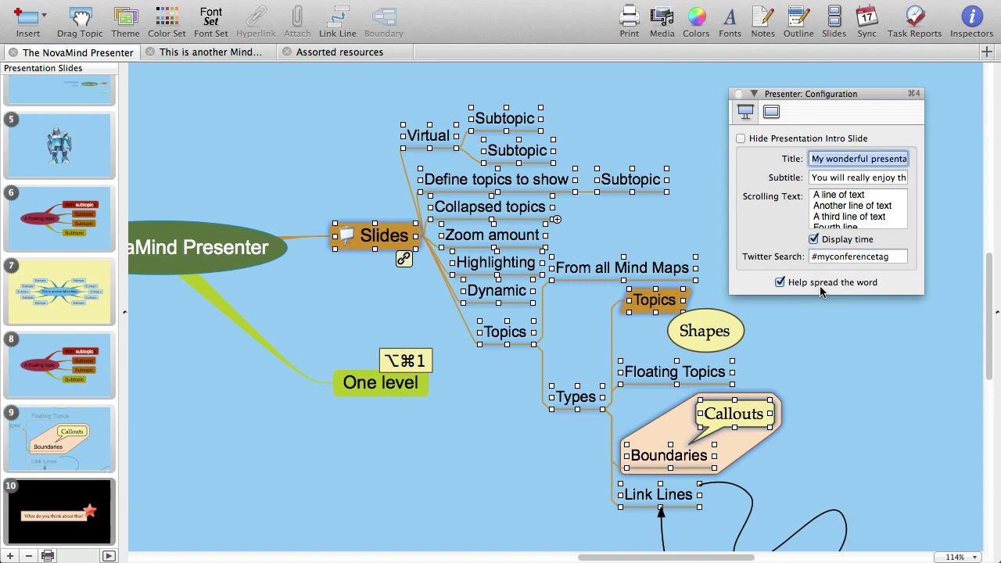